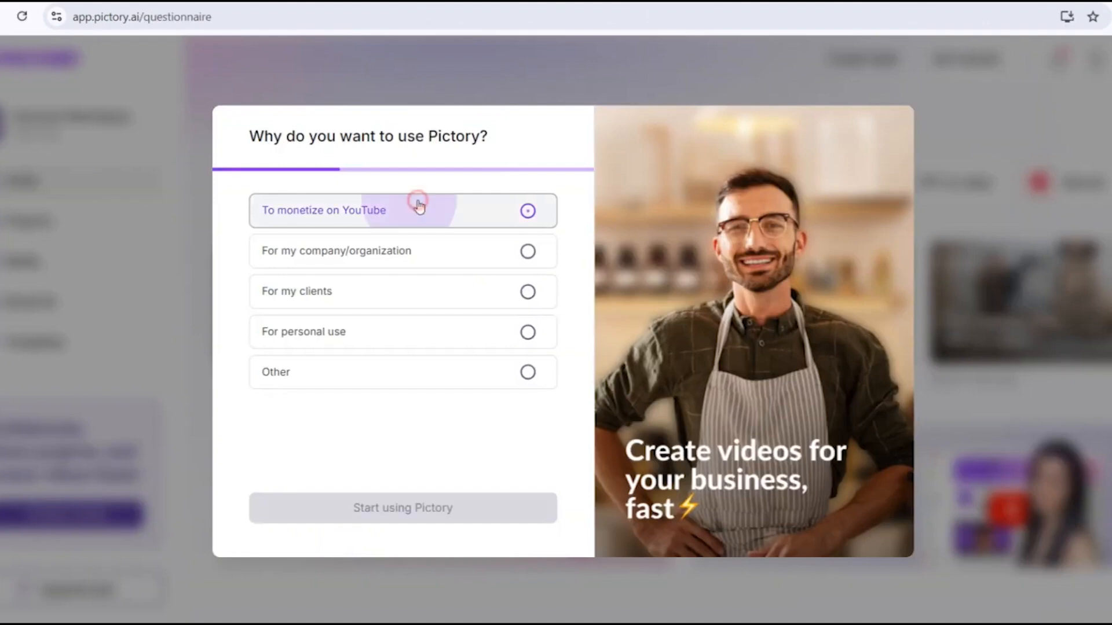
- Answer the onboarding questionnaire with 'To monetize on YouTube' and start using Pictory
click(376, 332)
click(417, 210)
click(451, 510)
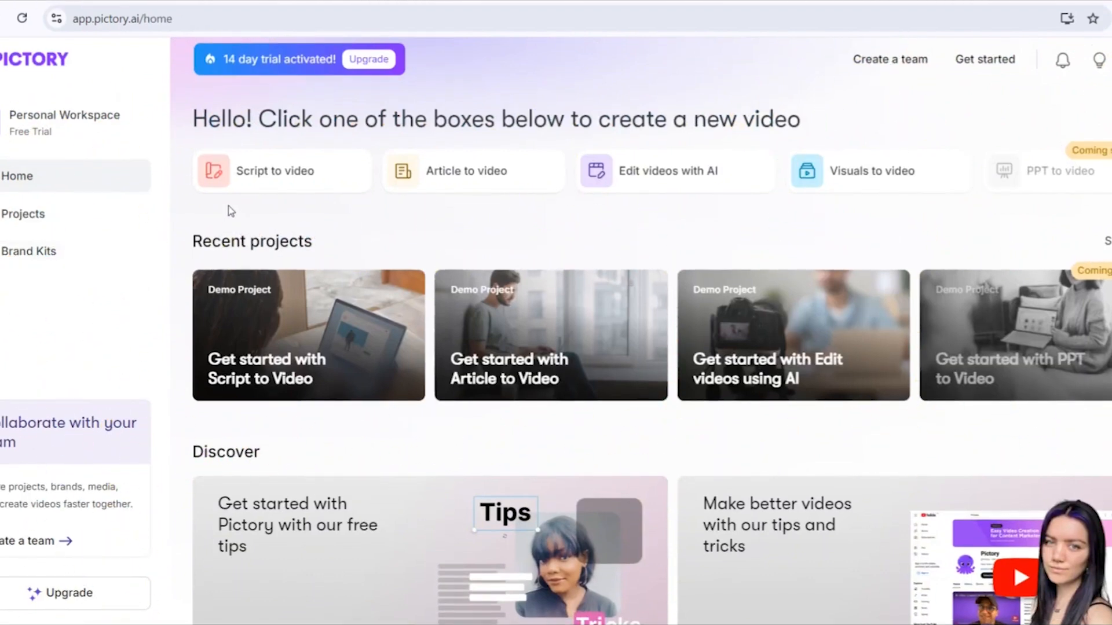
- Start a new Script to video project and paste the New York travel script into the script editor
mouse_move(264, 182)
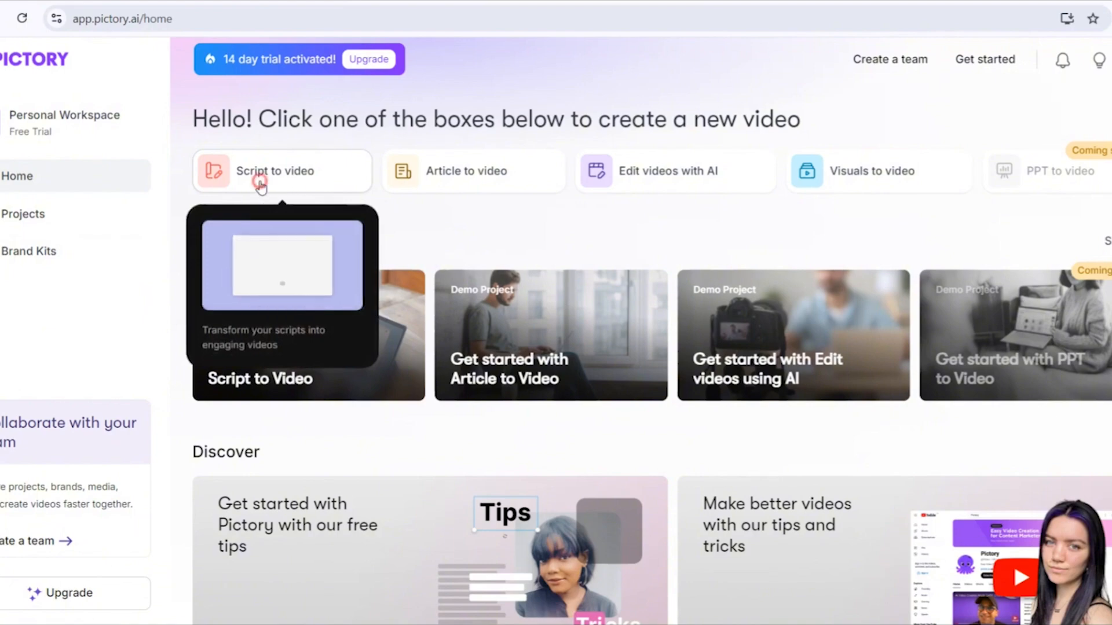
click(261, 183)
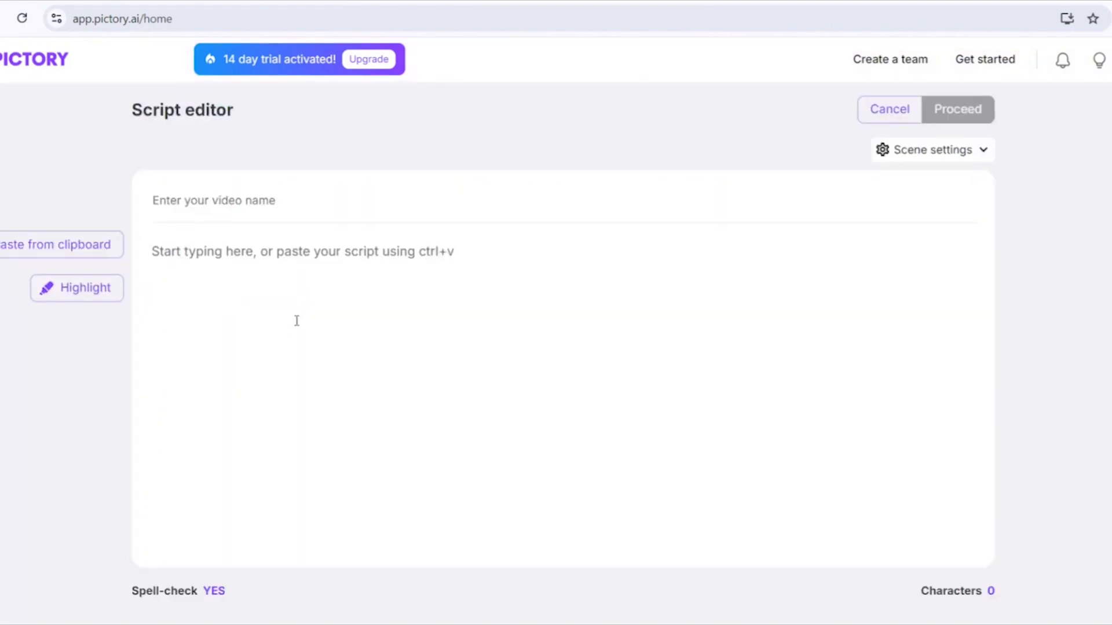
key(ctrl+v)
scroll(255, 299, up, 5)
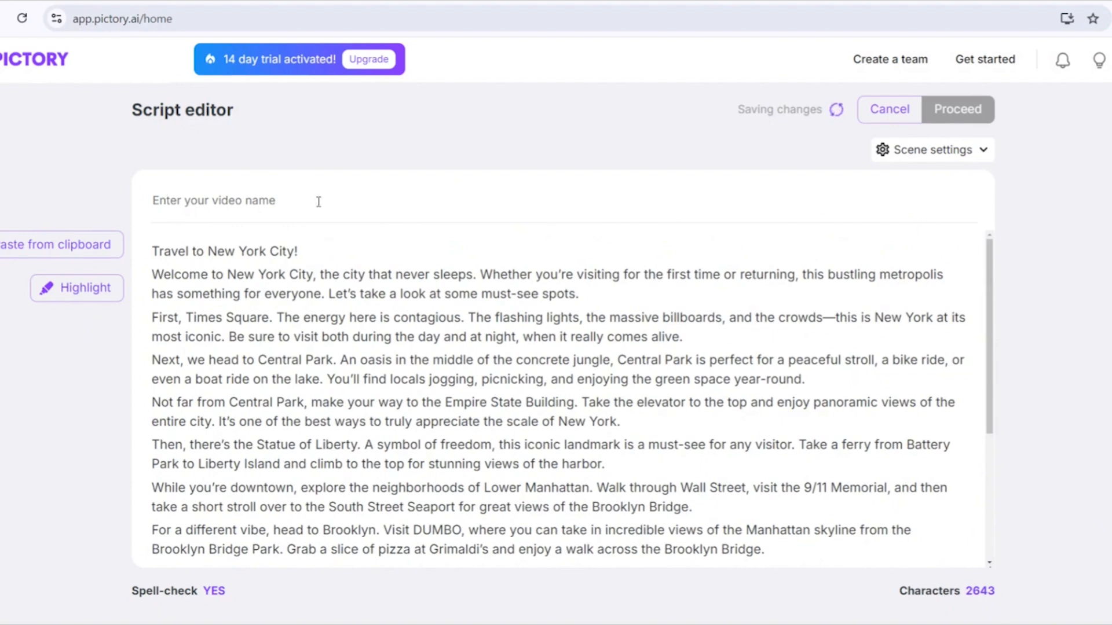
- Use the script's first line as the video name 'Travel to New York City!'
triple_click(281, 251)
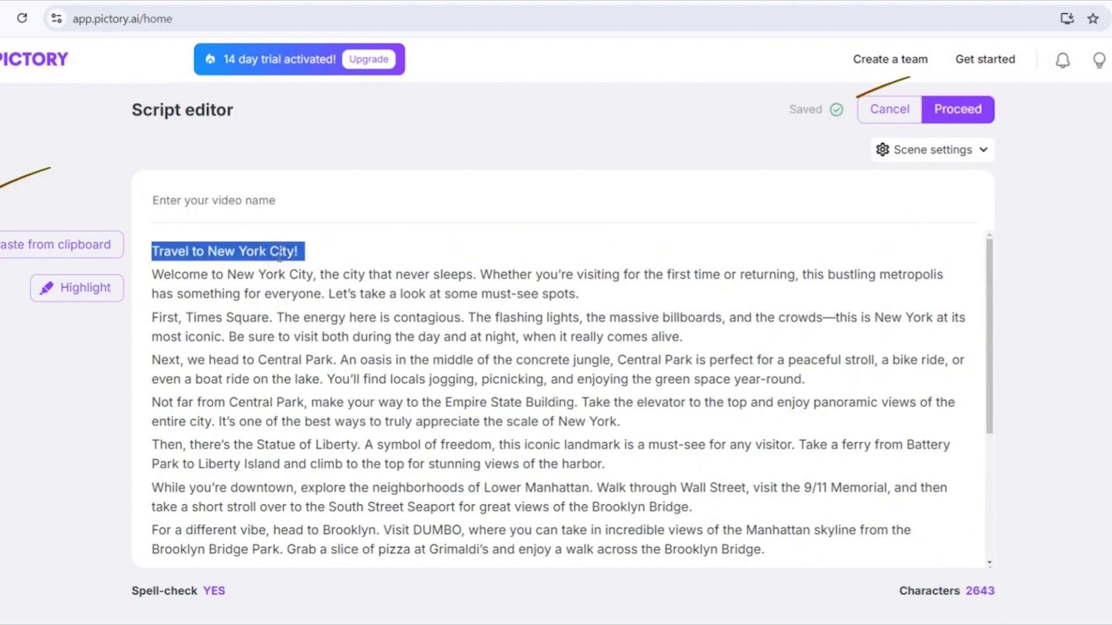
click(262, 208)
text(Travel to New York City!)
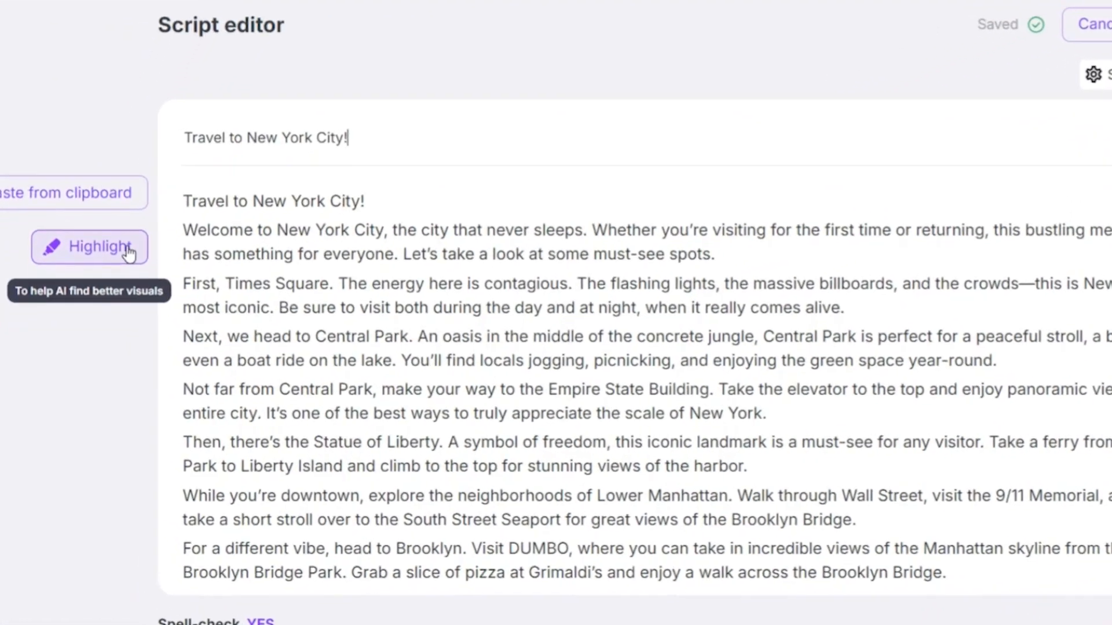
- Highlight the opening line 'Travel to New York City!' as a keyword for visuals
drag(184, 200, 368, 199)
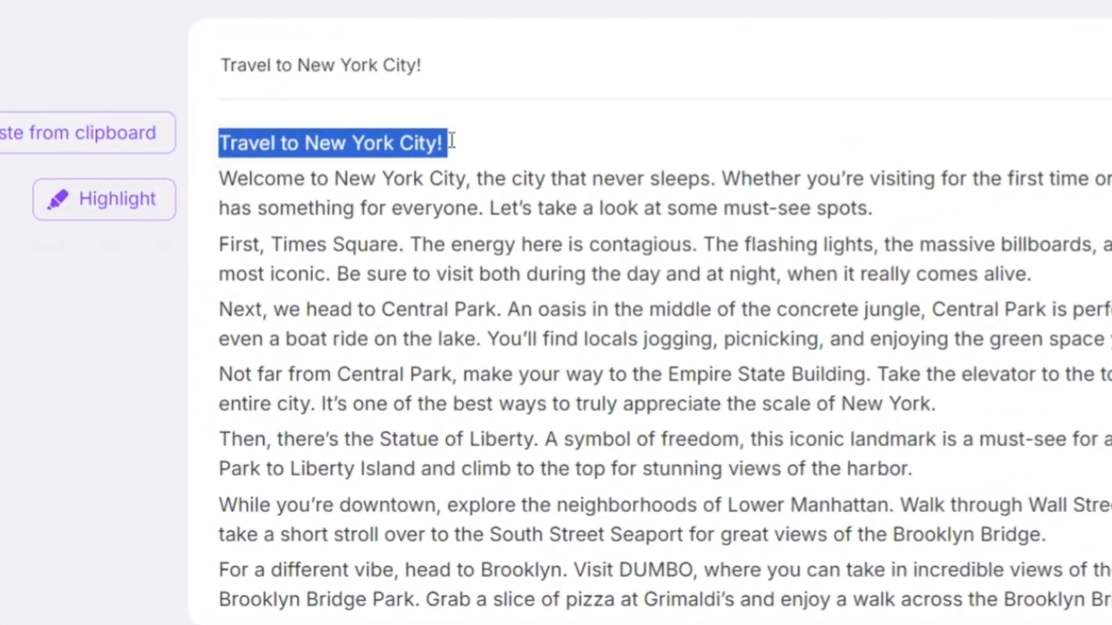
click(87, 211)
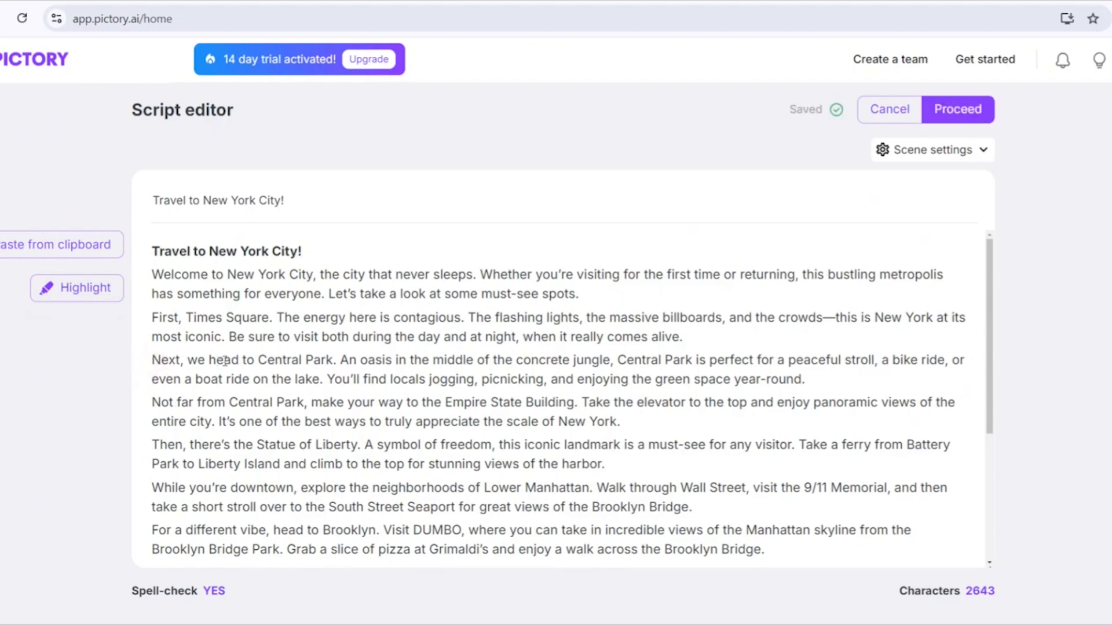
- Highlight 'Central Park' in the script, then undo that highlight
drag(259, 360, 326, 362)
click(104, 293)
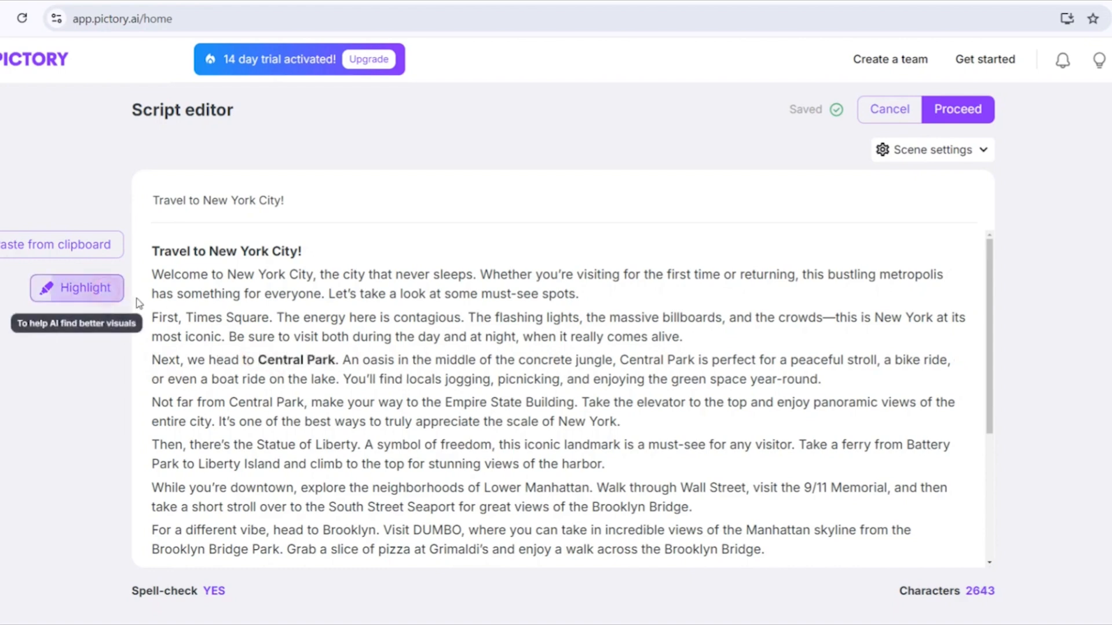
key(ctrl+z)
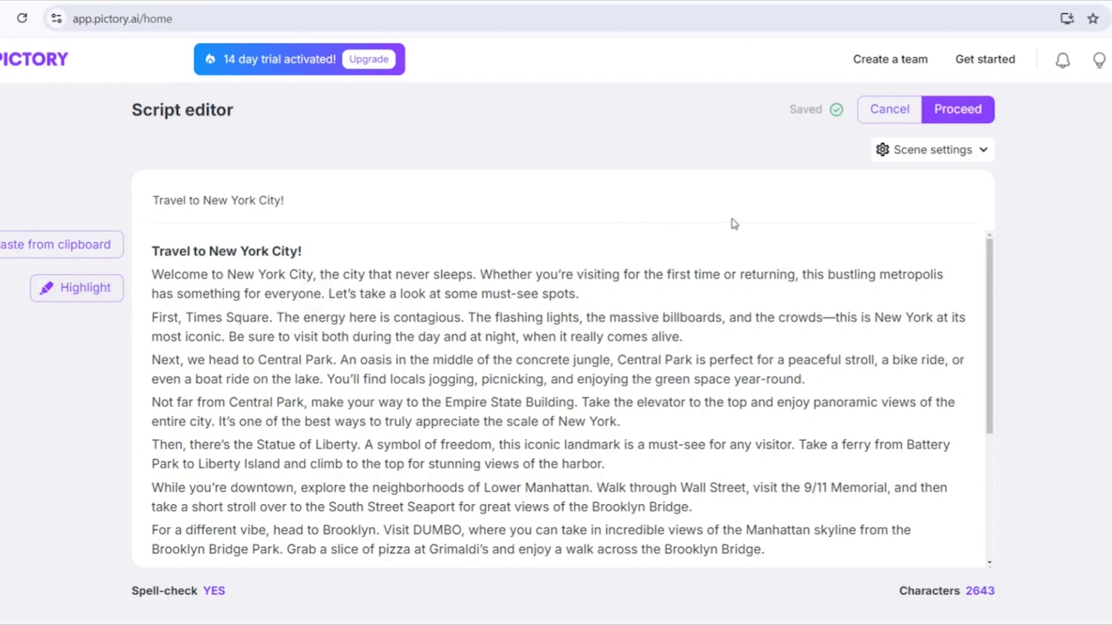
- Set scene settings to create new scenes on Both sentence and line breaks
click(937, 152)
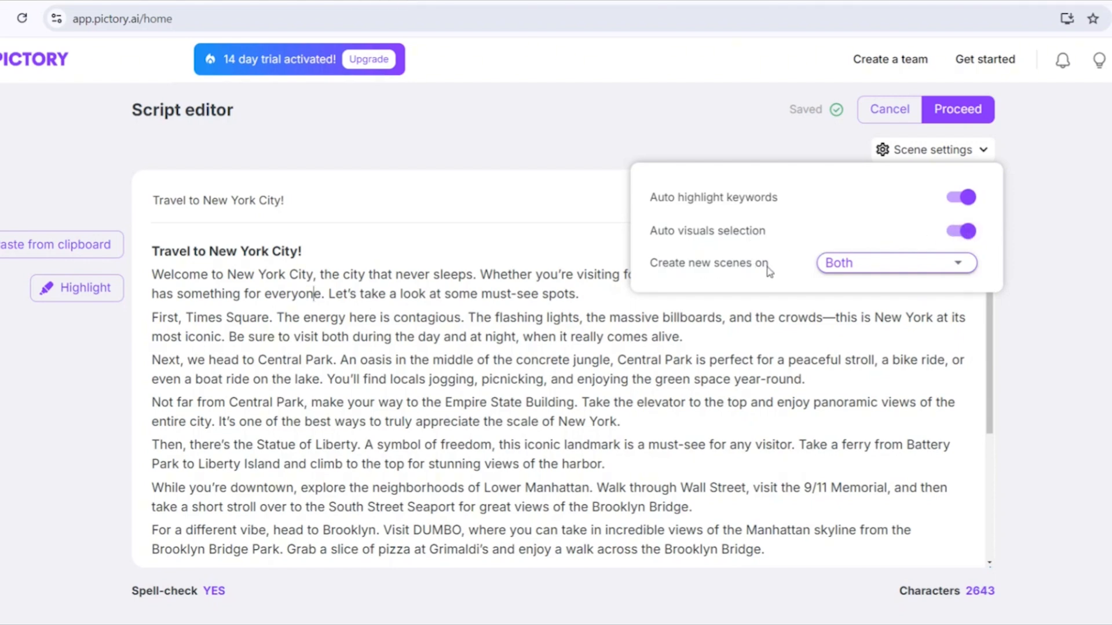
click(851, 264)
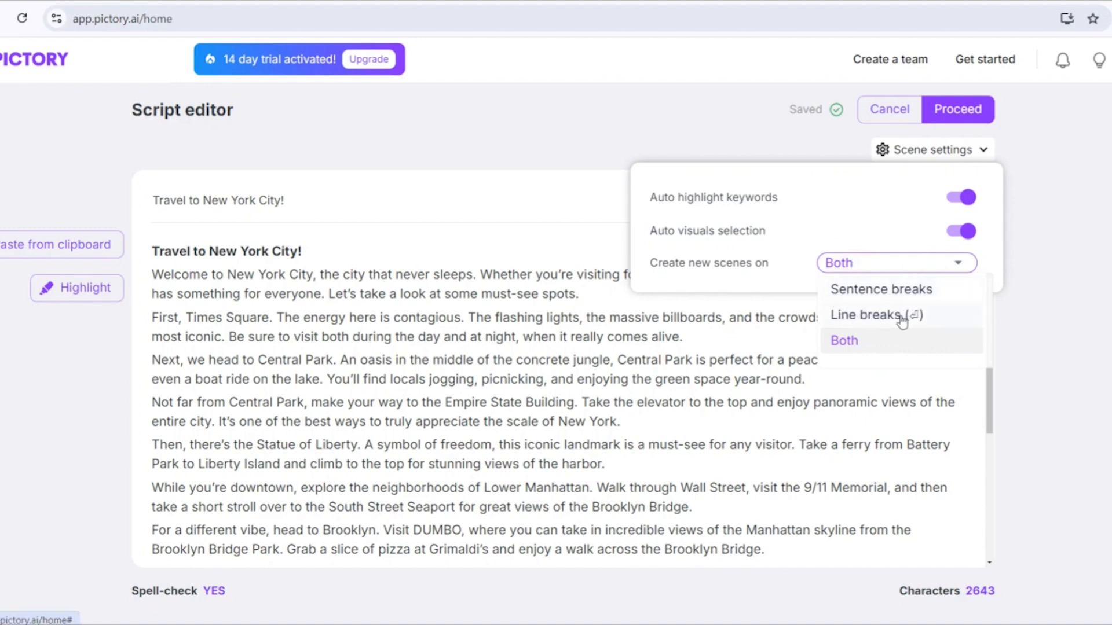
click(845, 341)
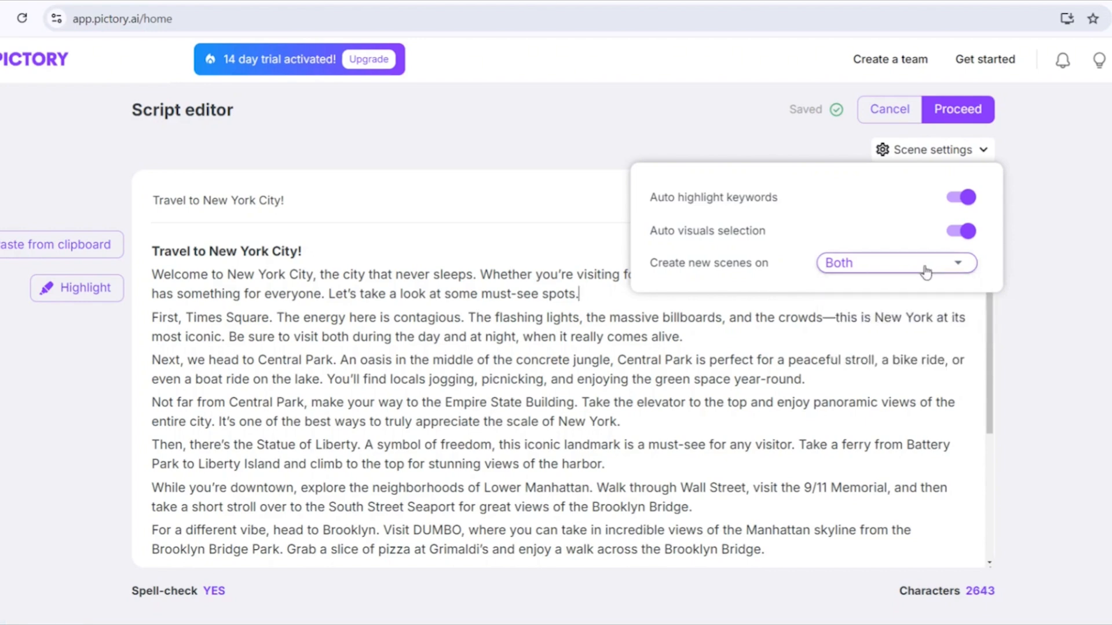
- Proceed to the storyboard, browse the generated scenes, and select Scene 2
click(952, 113)
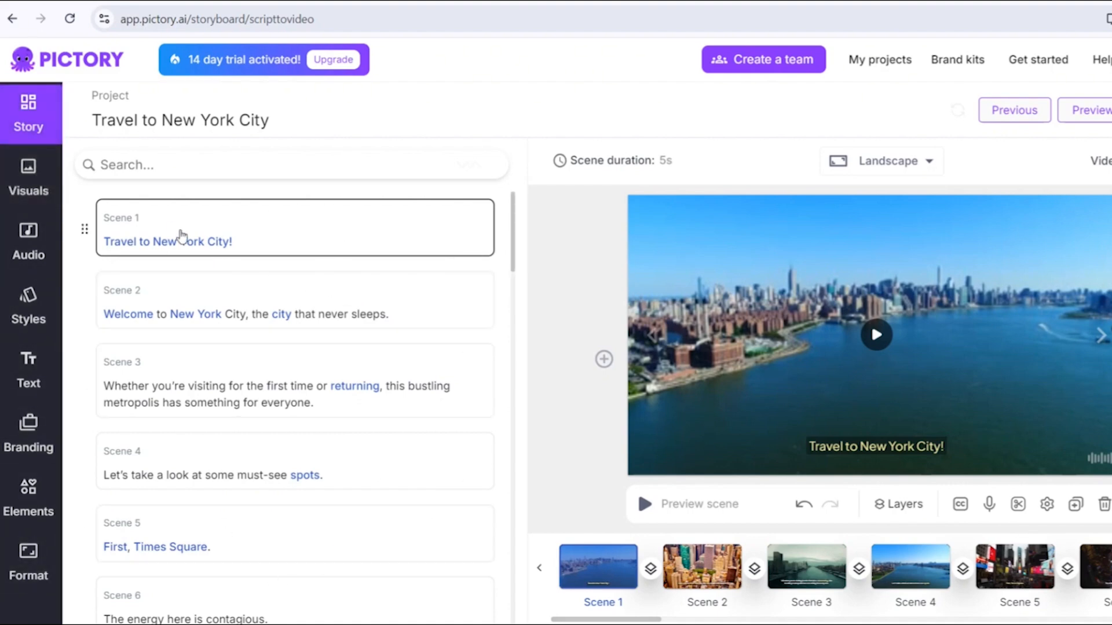
scroll(235, 350, down, 4)
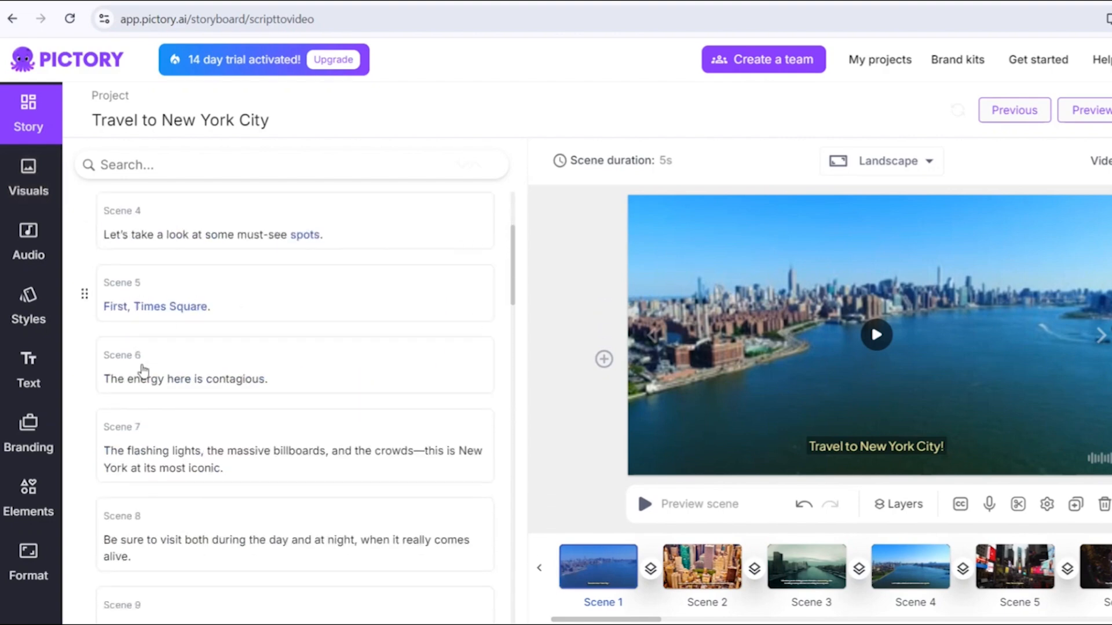
scroll(243, 501, down, 1)
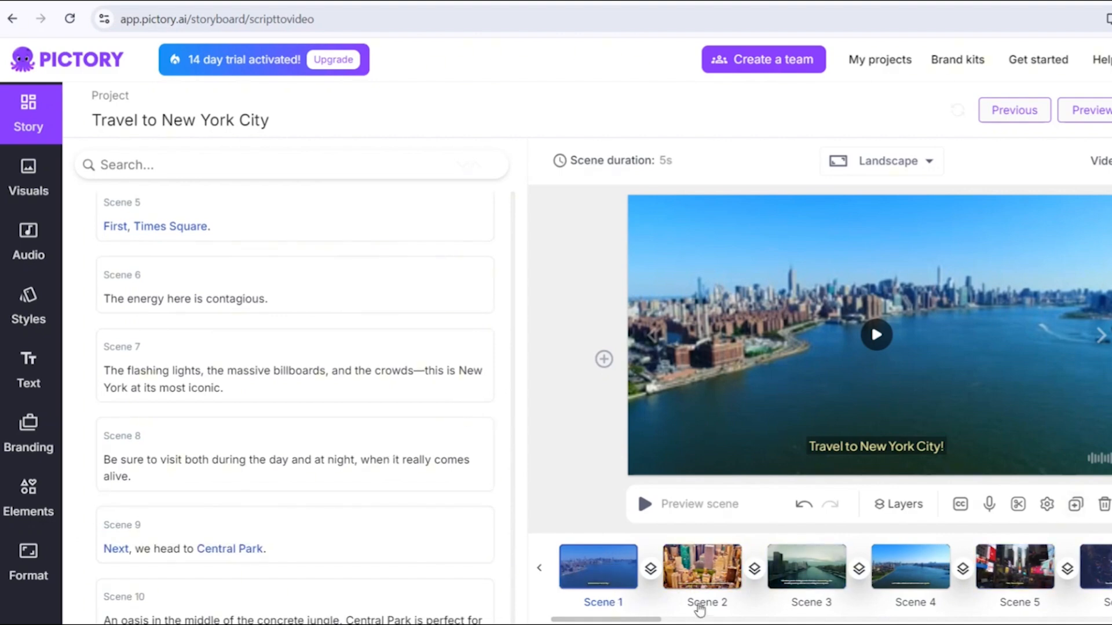
scroll(752, 603, right, 2)
drag(695, 623, 573, 620)
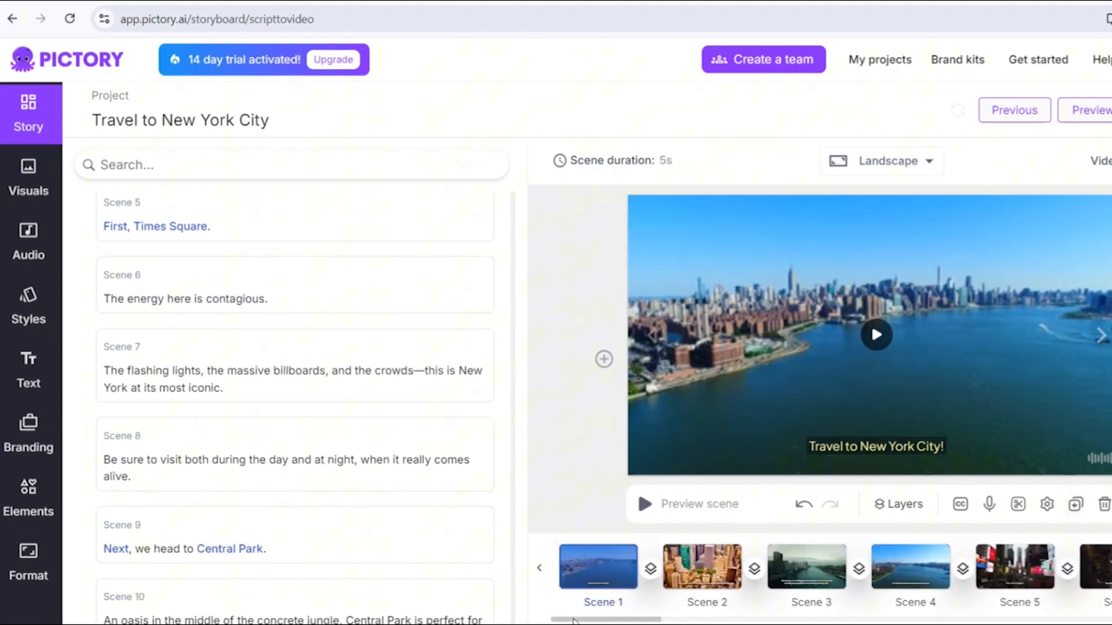
click(602, 565)
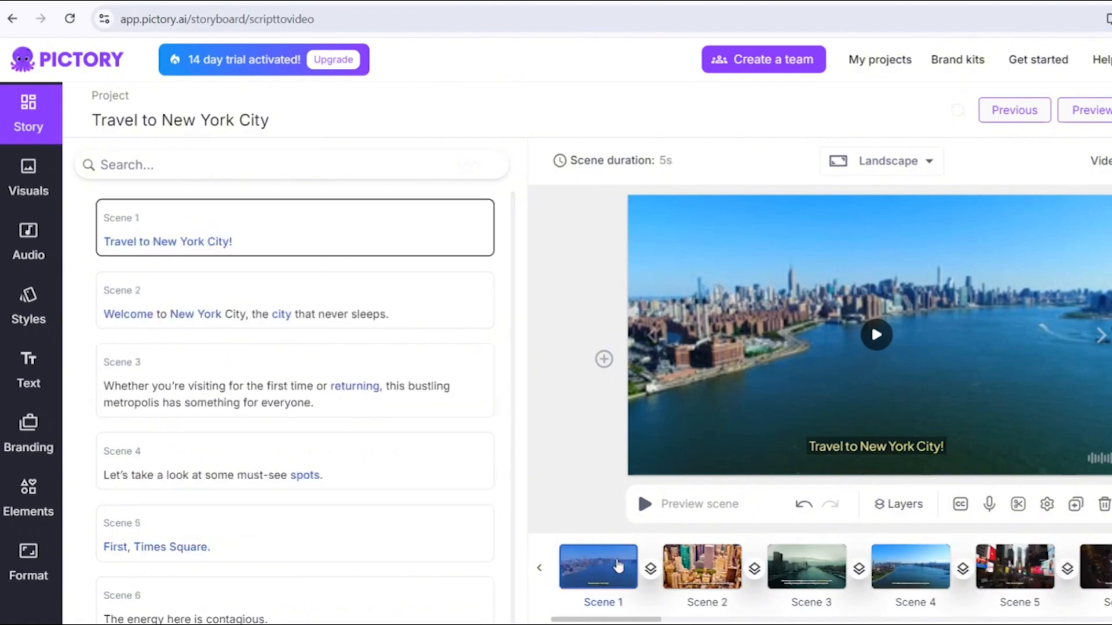
click(703, 573)
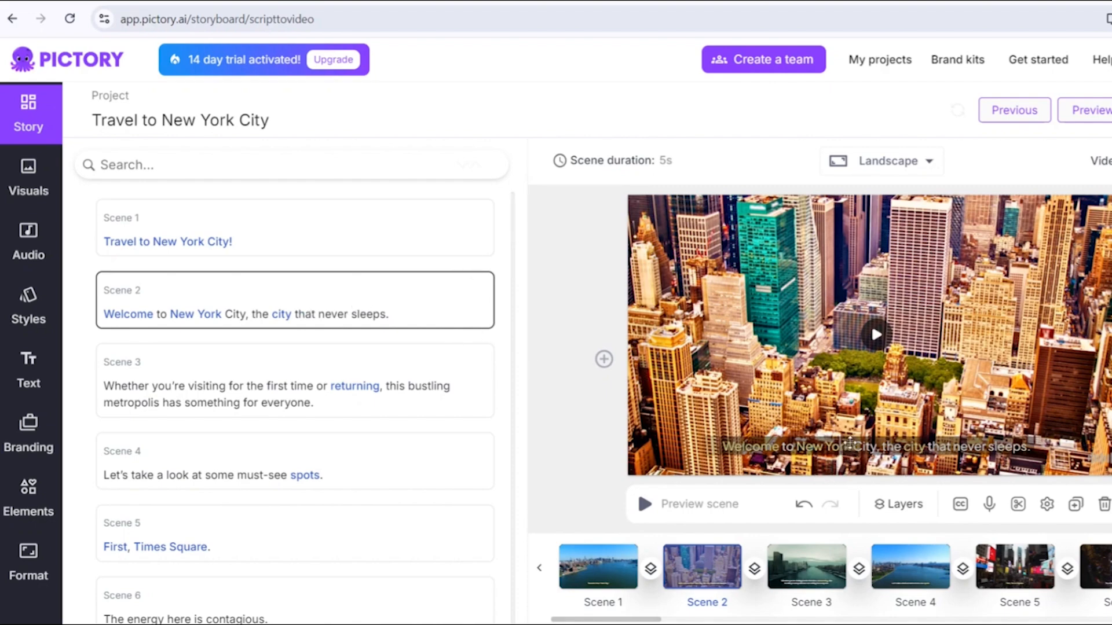
- Link Scene 2 to the previous scene, then undo the link
click(850, 443)
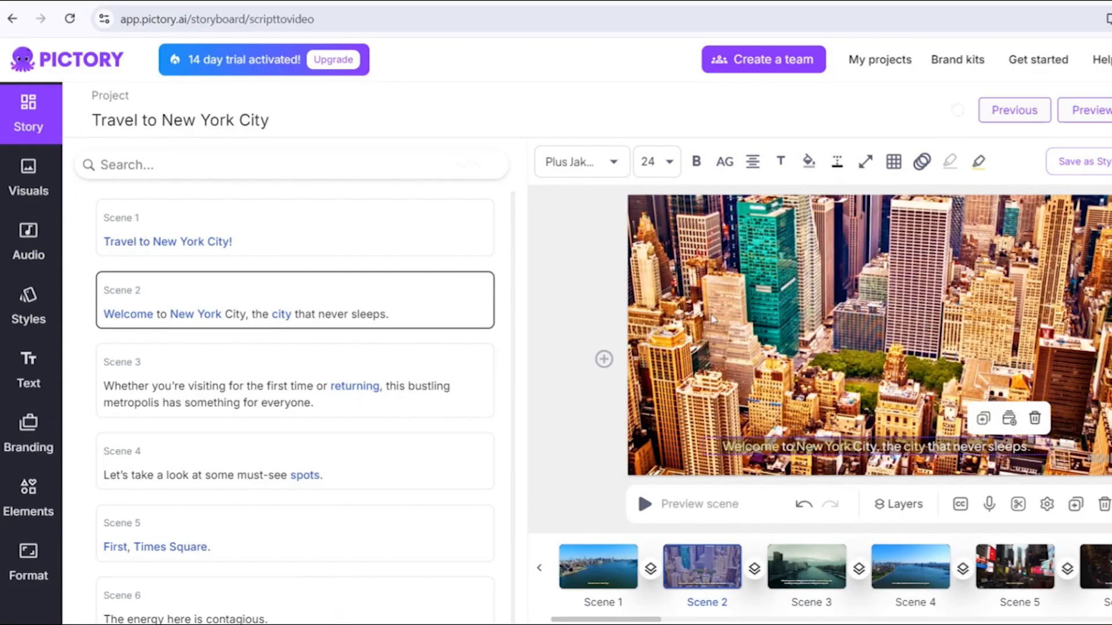
click(437, 306)
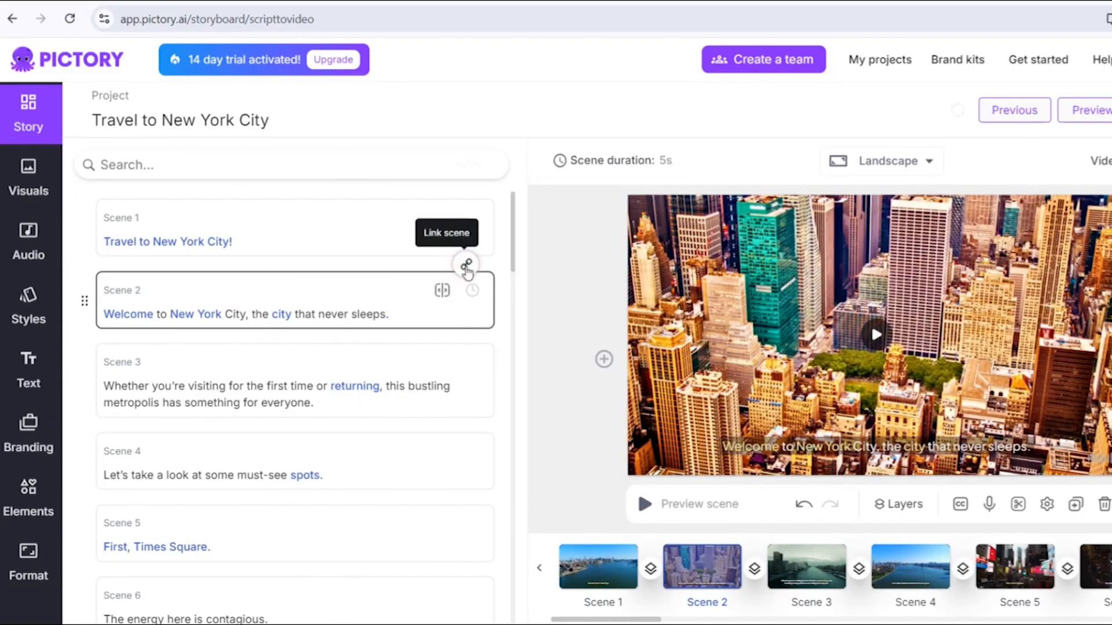
click(466, 268)
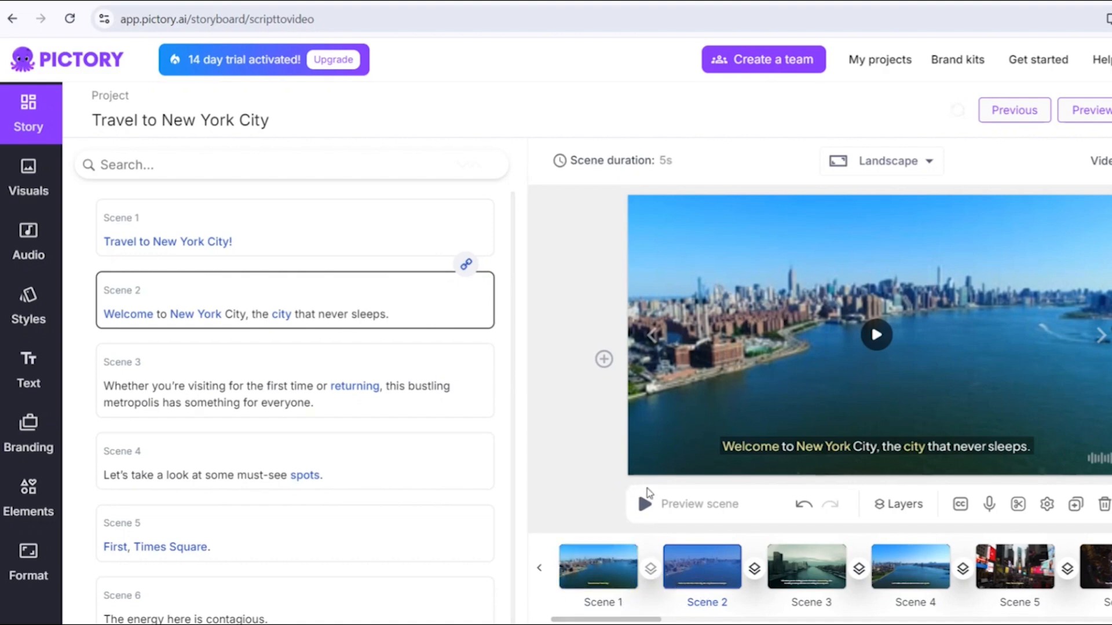
click(797, 509)
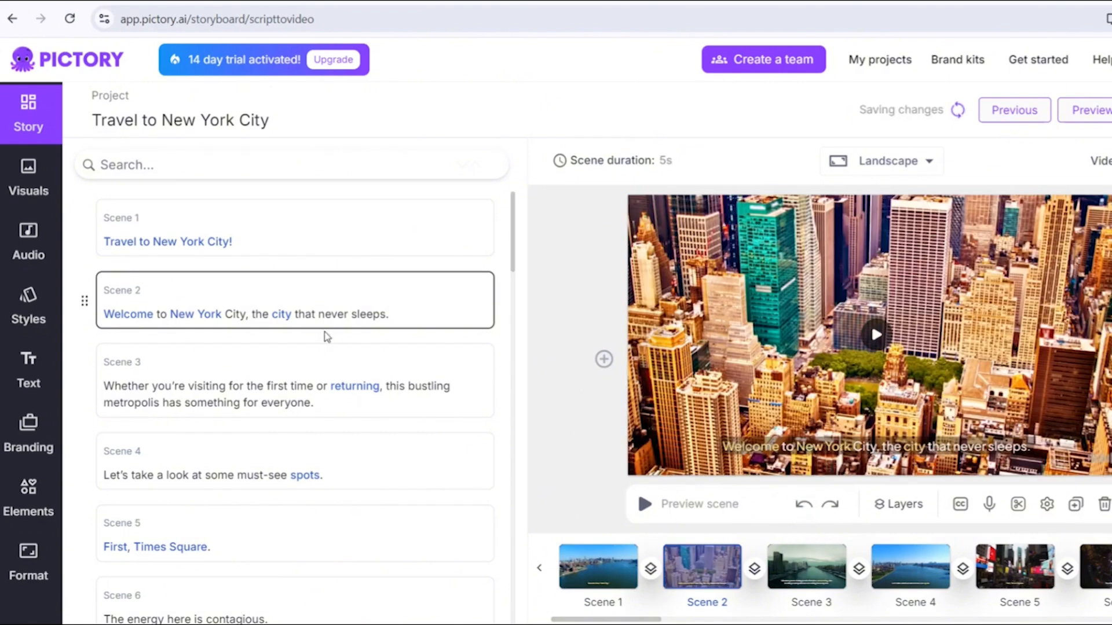
- Open the visuals library and browse clips for the 'Welcome' keyword
click(33, 196)
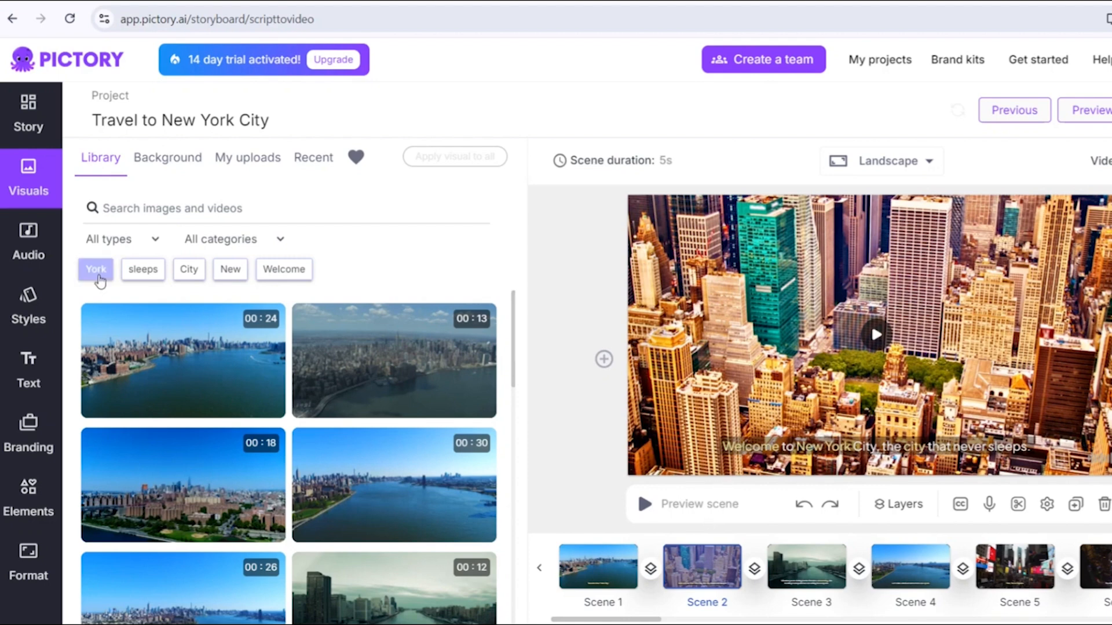
click(291, 278)
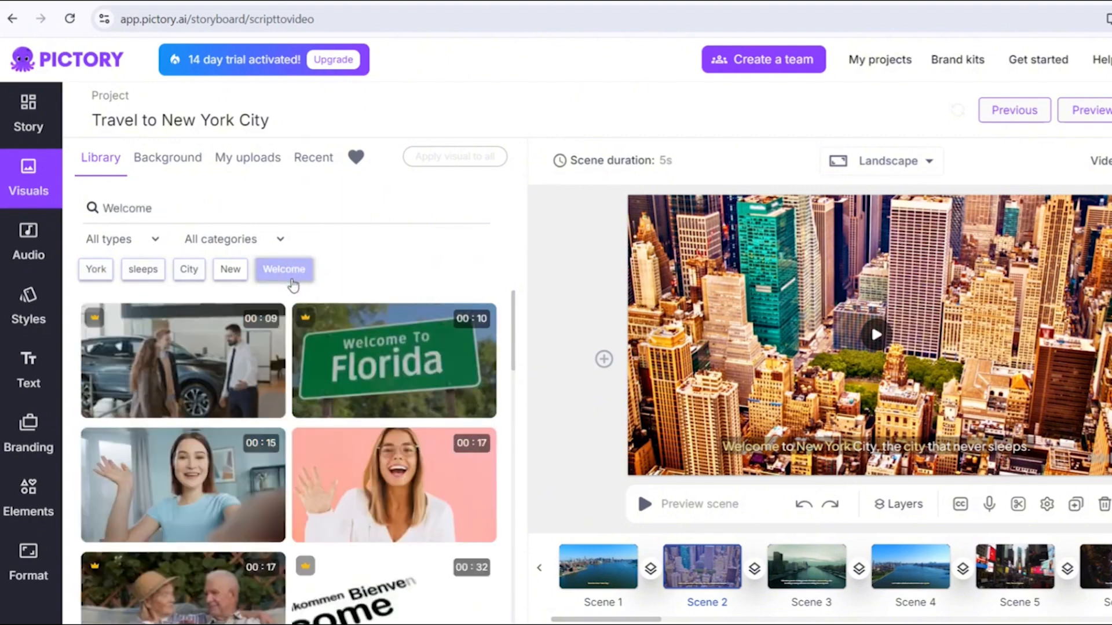
scroll(291, 302, down, 7)
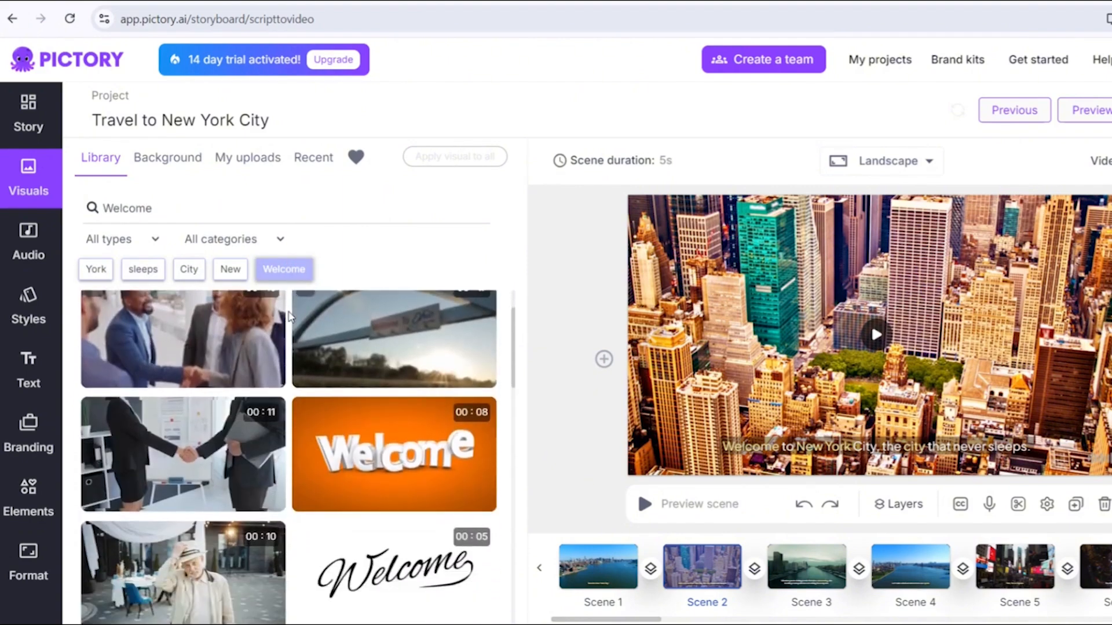
scroll(289, 316, up, 7)
click(213, 203)
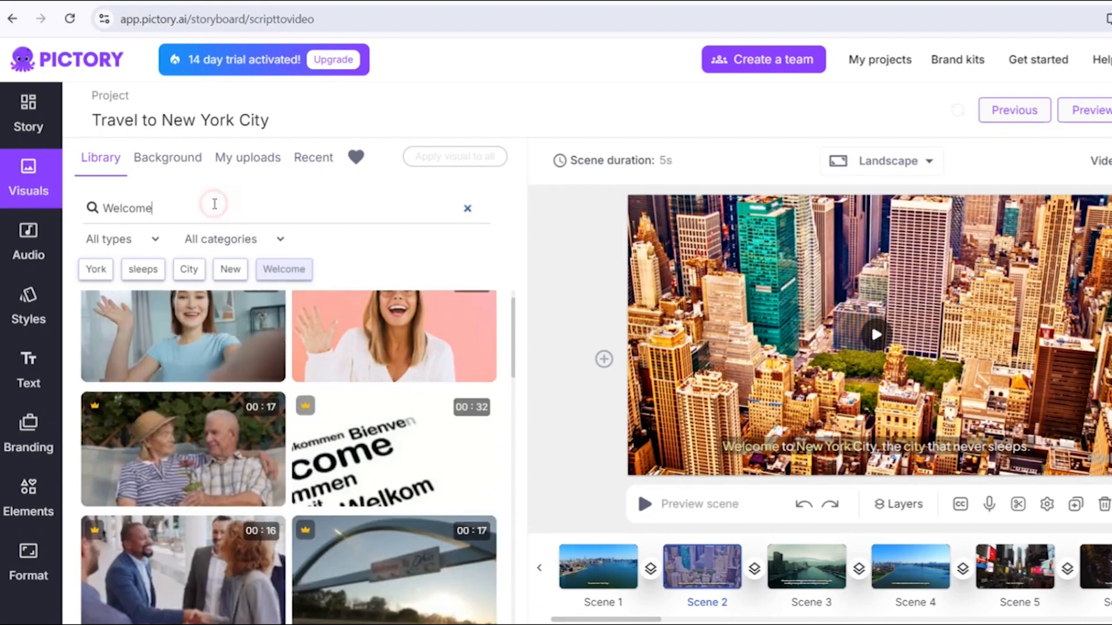
- Search the library for 'new york' and replace Scene 2's visual with a Manhattan skyline clip
double_click(214, 203)
key(BackSpace)
text(new york)
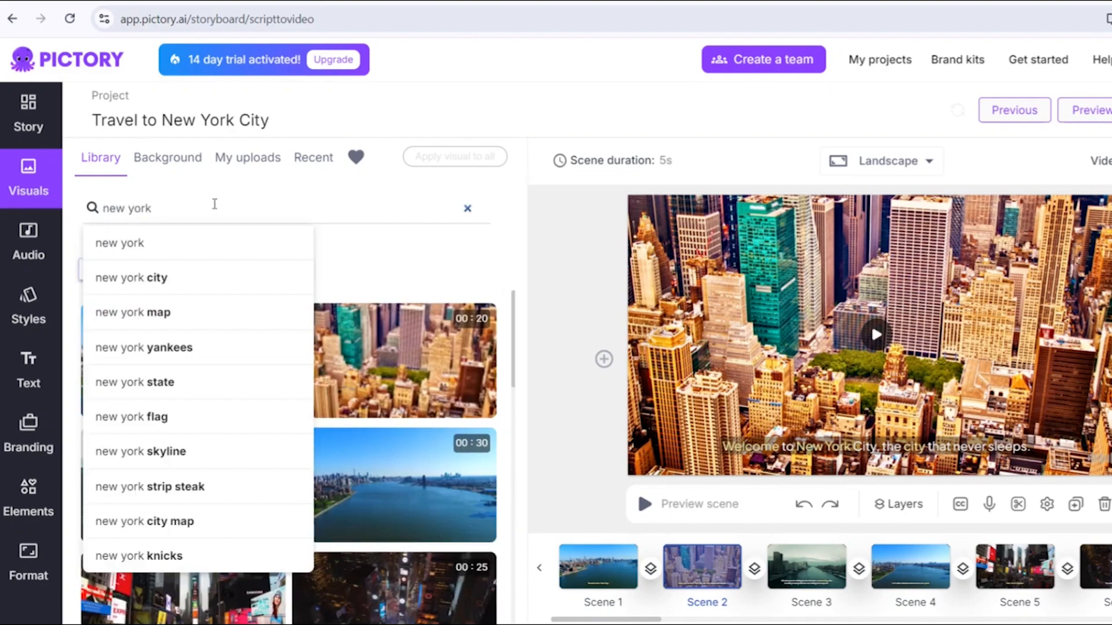
key(Return)
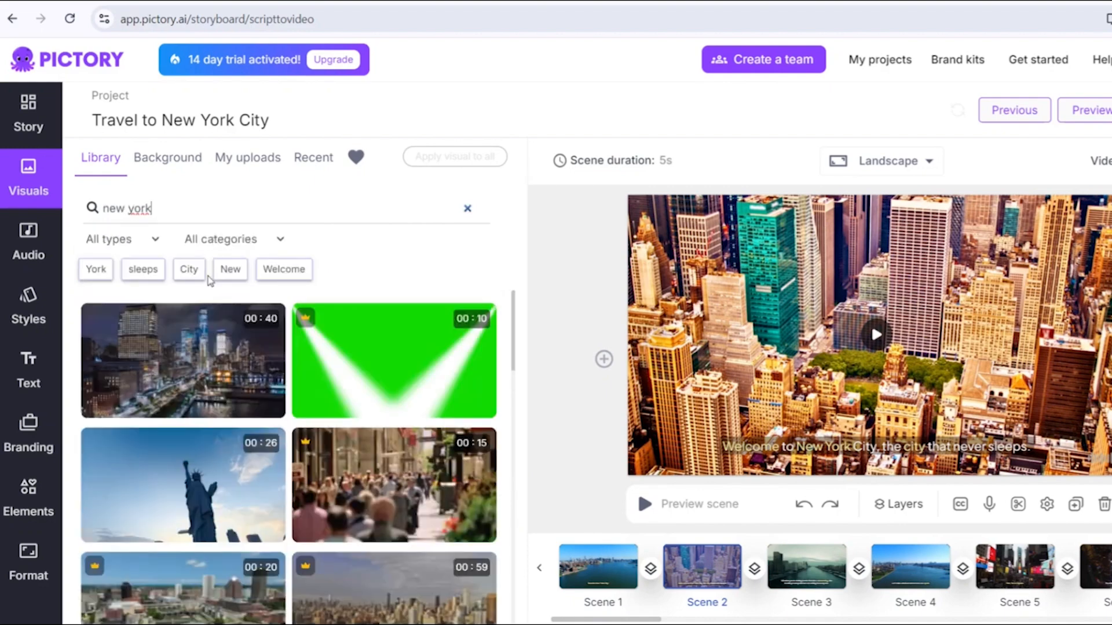
scroll(212, 525, down, 2)
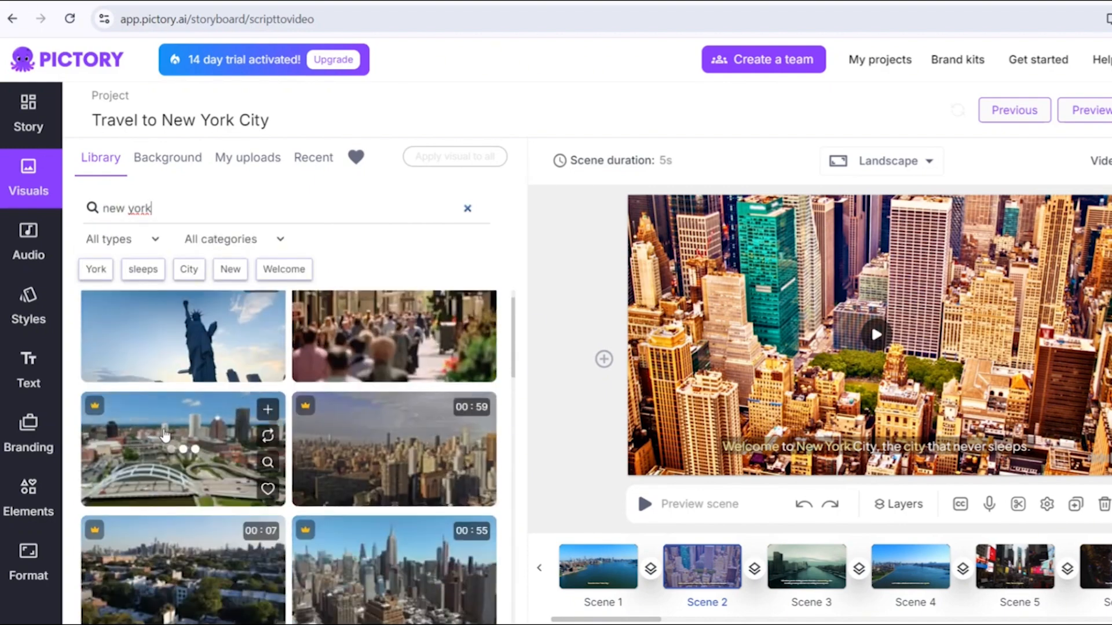
scroll(209, 524, up, 1)
scroll(207, 523, down, 2)
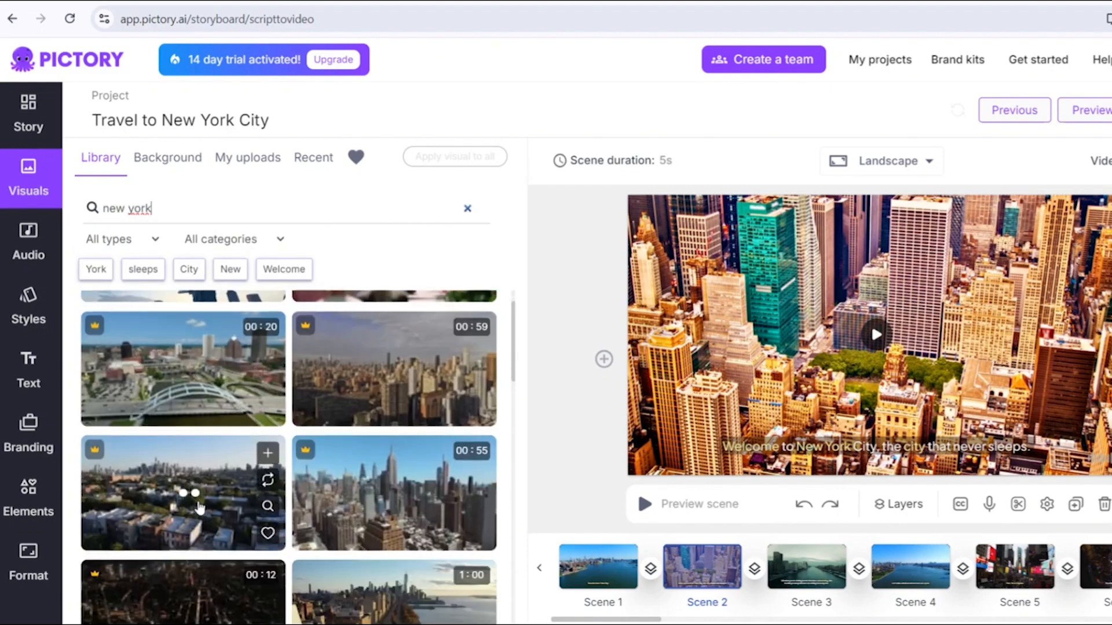
click(382, 518)
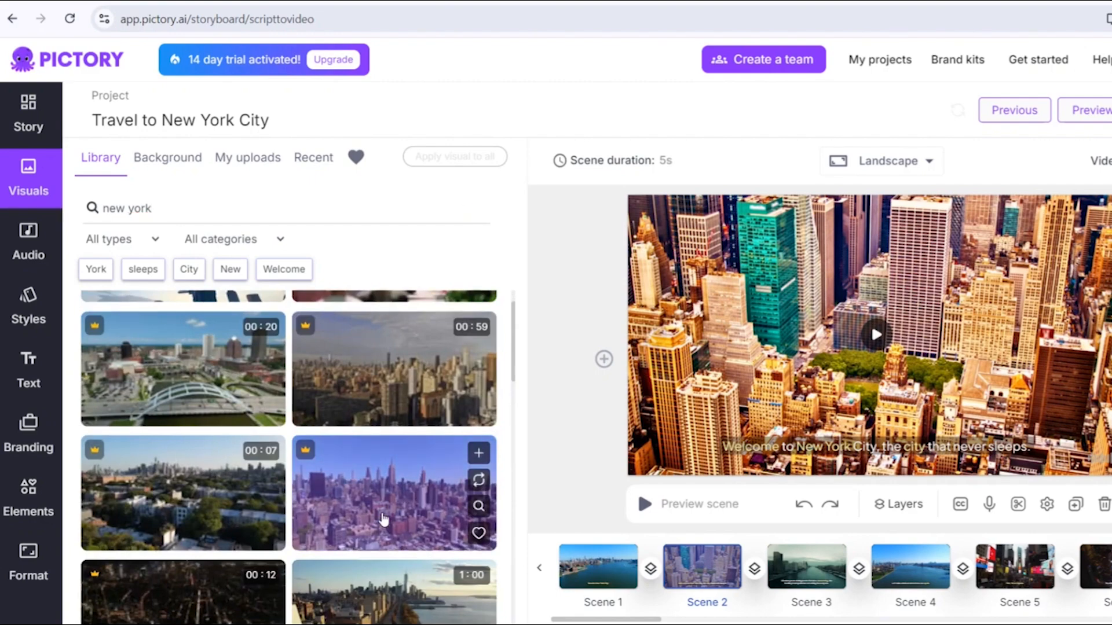
- Clear the visual library search
scroll(382, 518, down, 1)
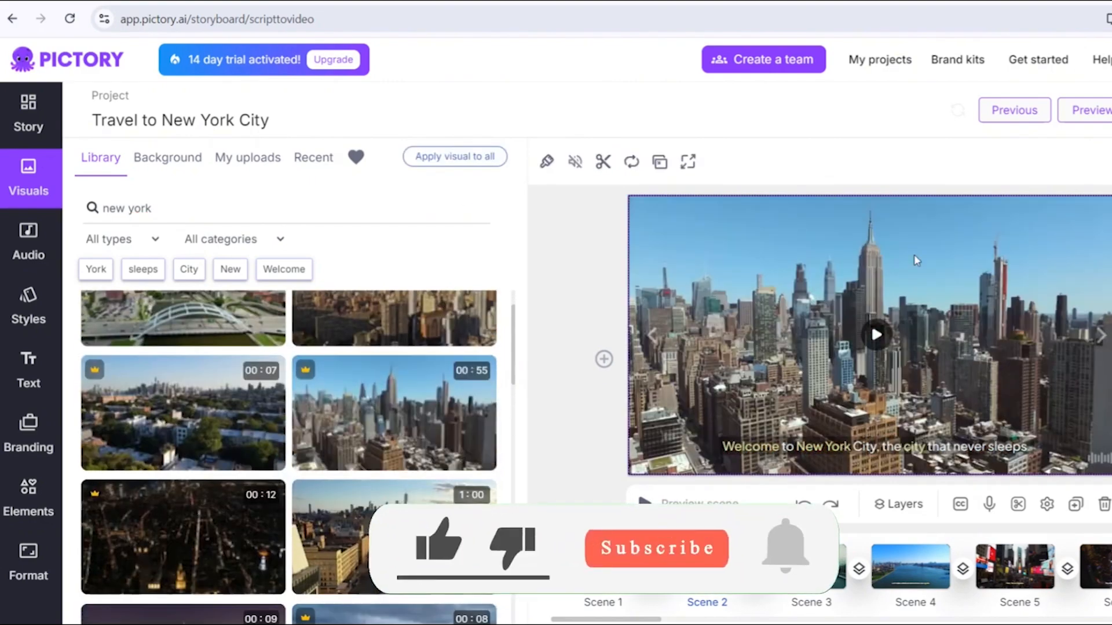
click(556, 431)
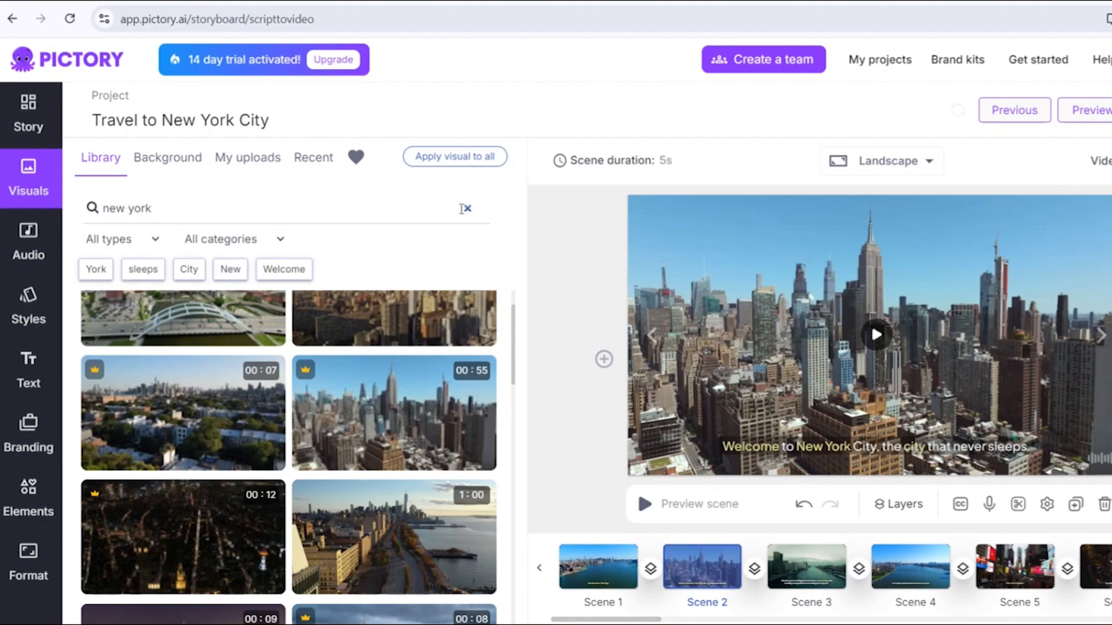
click(465, 208)
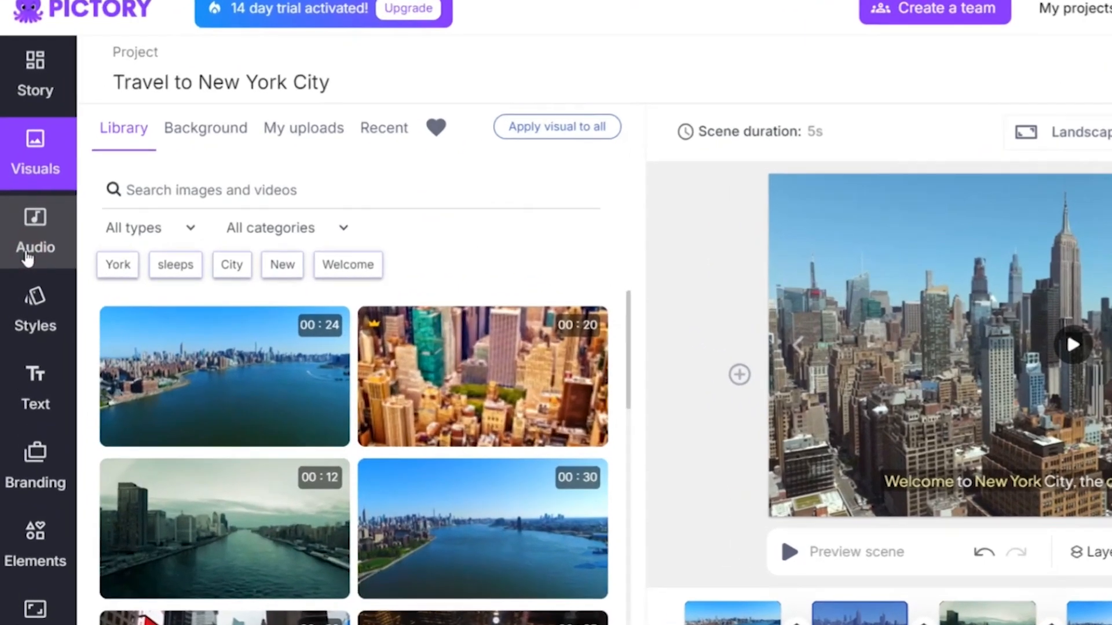
- Open the audio settings and browse the background music filters and the voiceover languages and voice lists
click(26, 252)
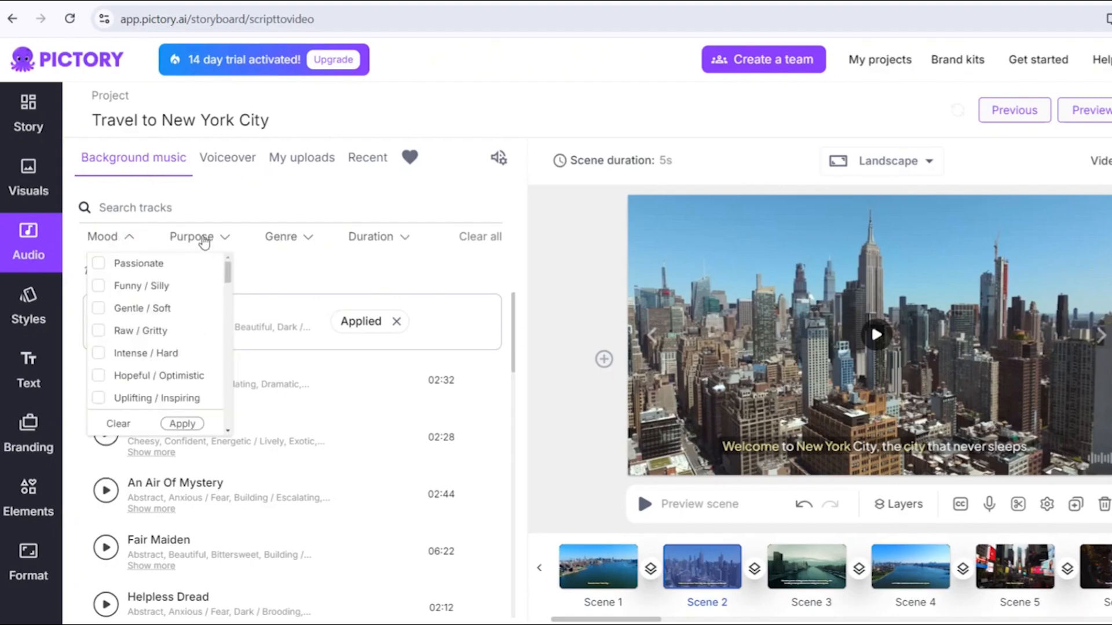
click(162, 207)
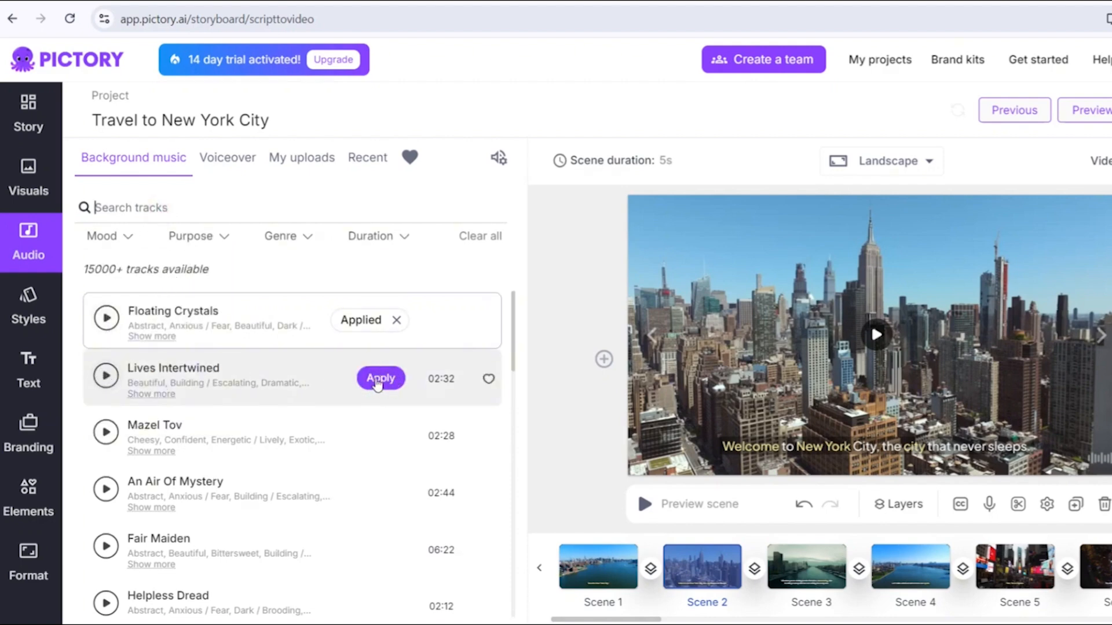
click(213, 164)
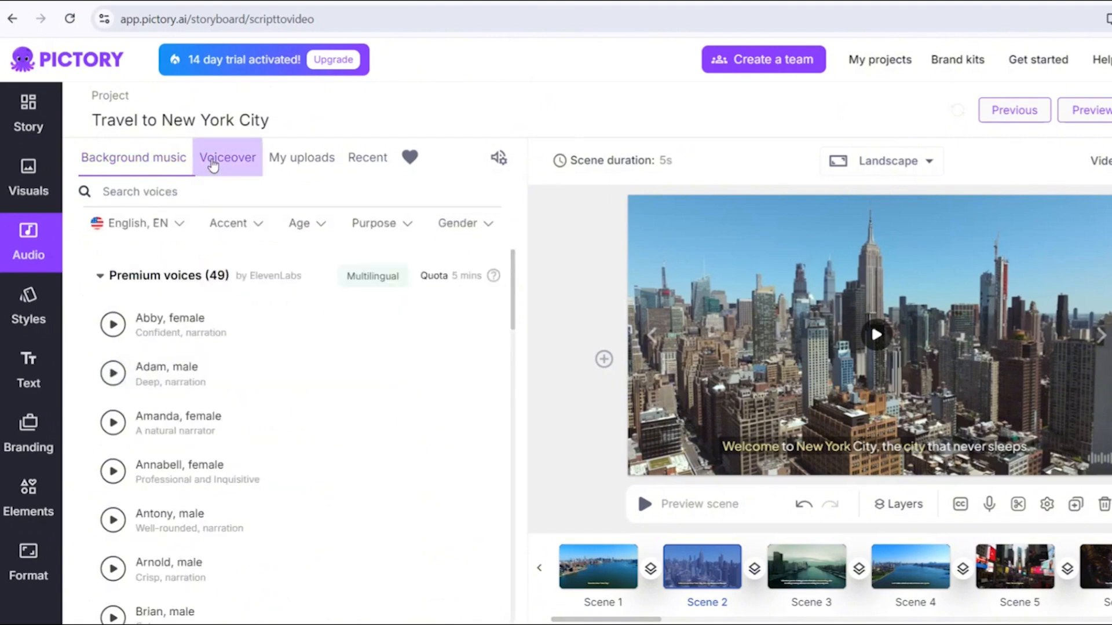
click(119, 225)
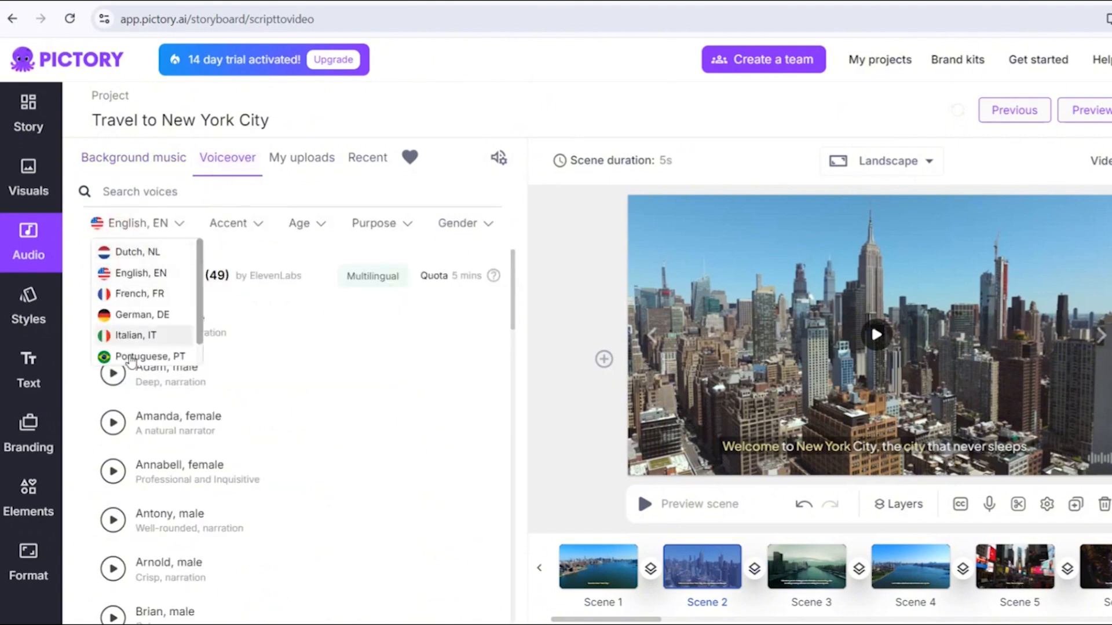
scroll(131, 358, down, 1)
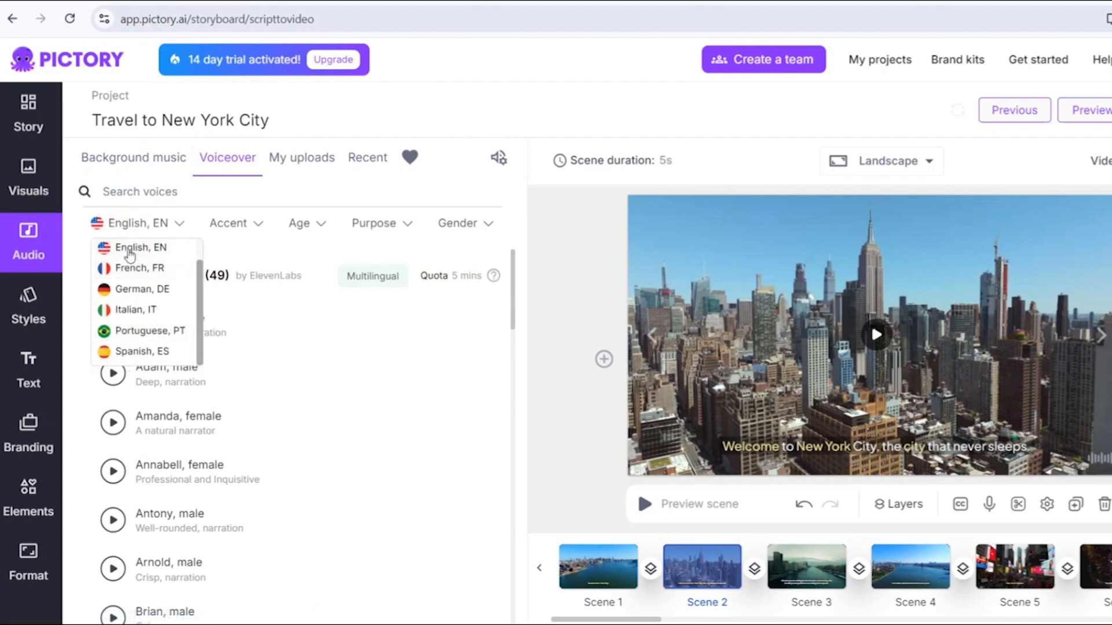
scroll(129, 252, up, 1)
click(79, 224)
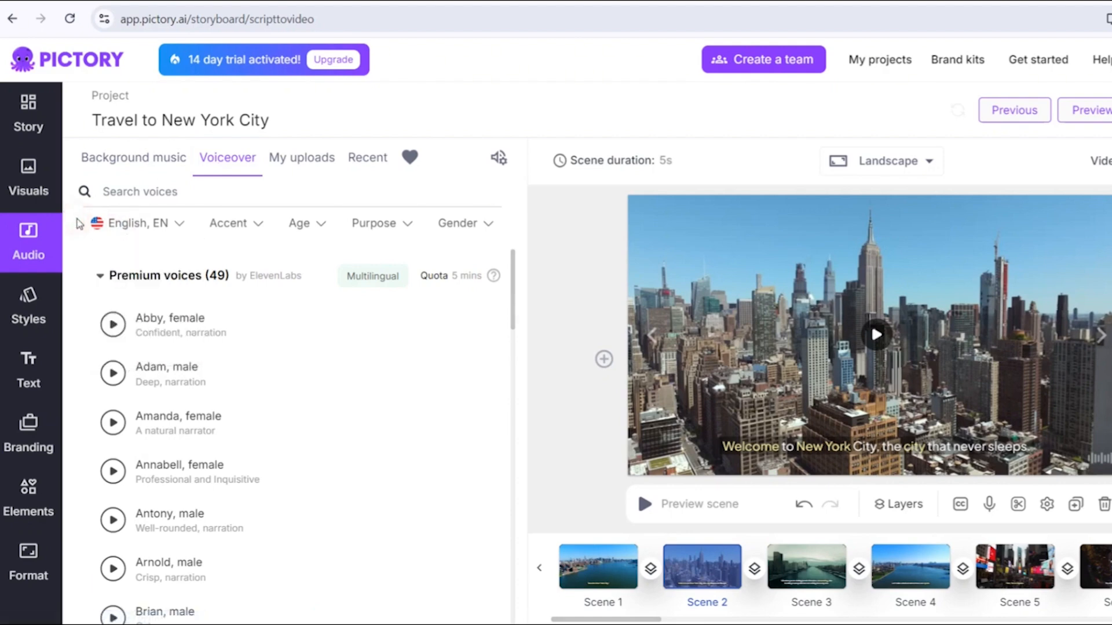
click(99, 278)
click(100, 318)
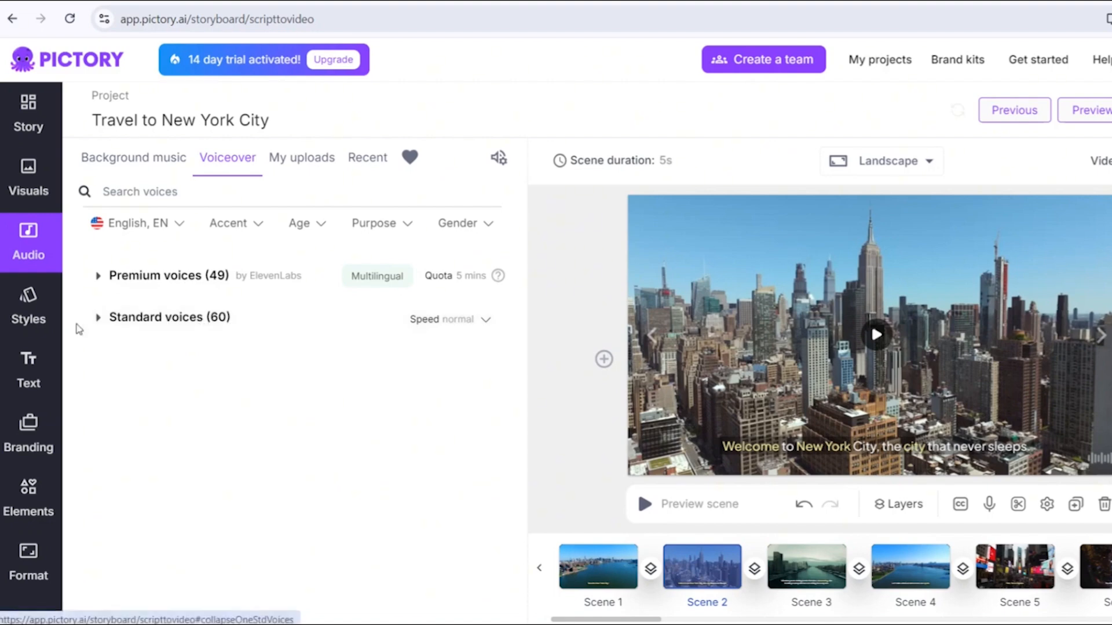
- Set the background music volume to 46%
click(499, 160)
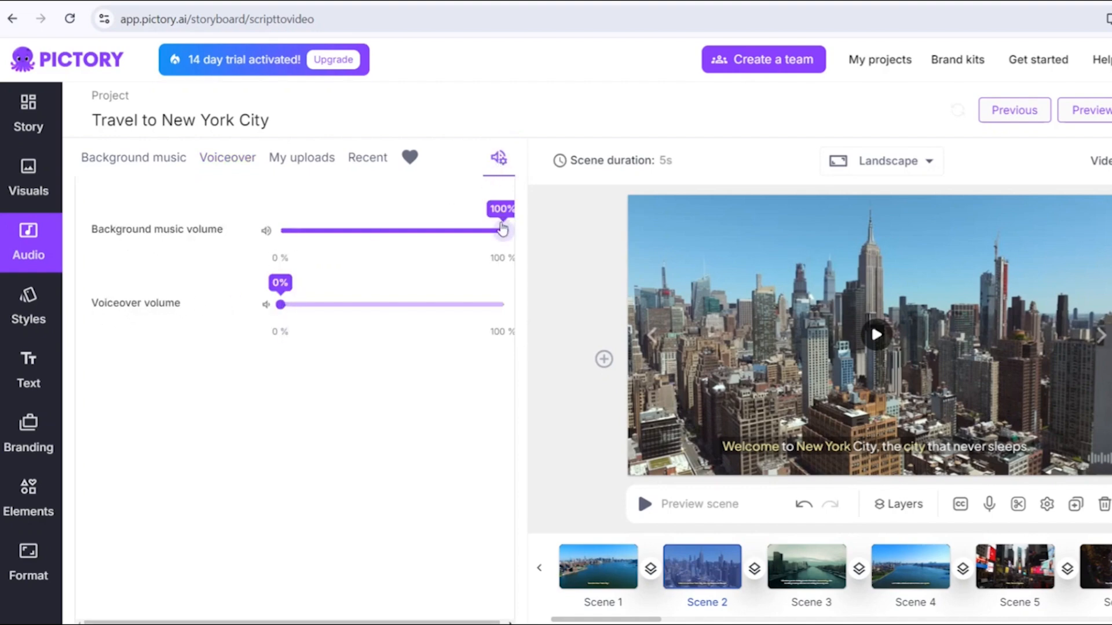
click(412, 232)
click(381, 231)
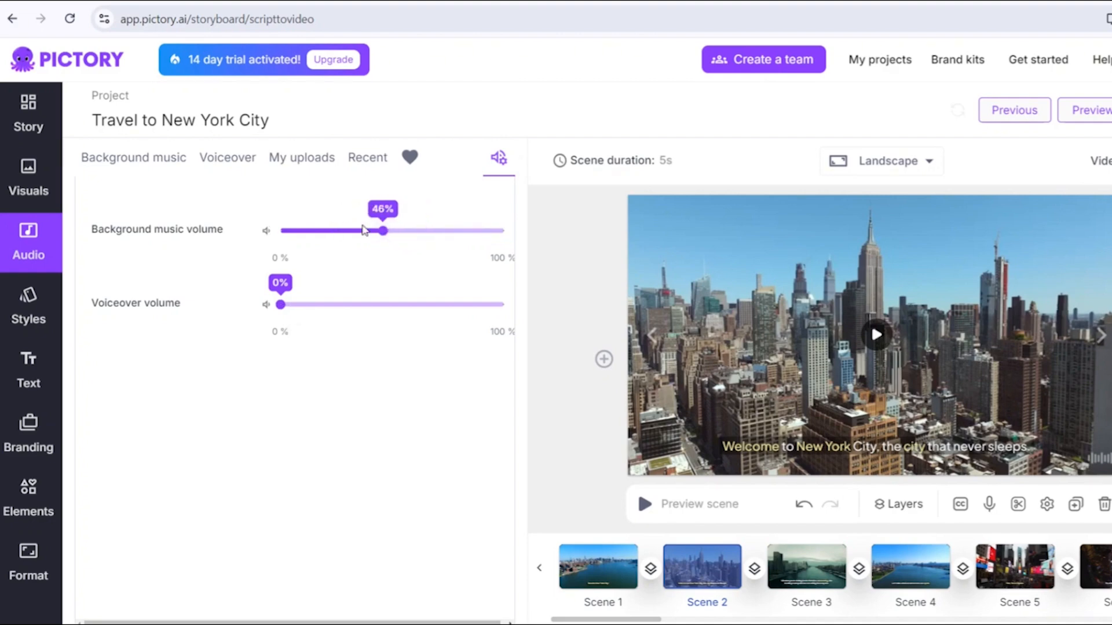
- Apply the standard voice 'Adeline, female' as the voiceover and preview the video
click(220, 164)
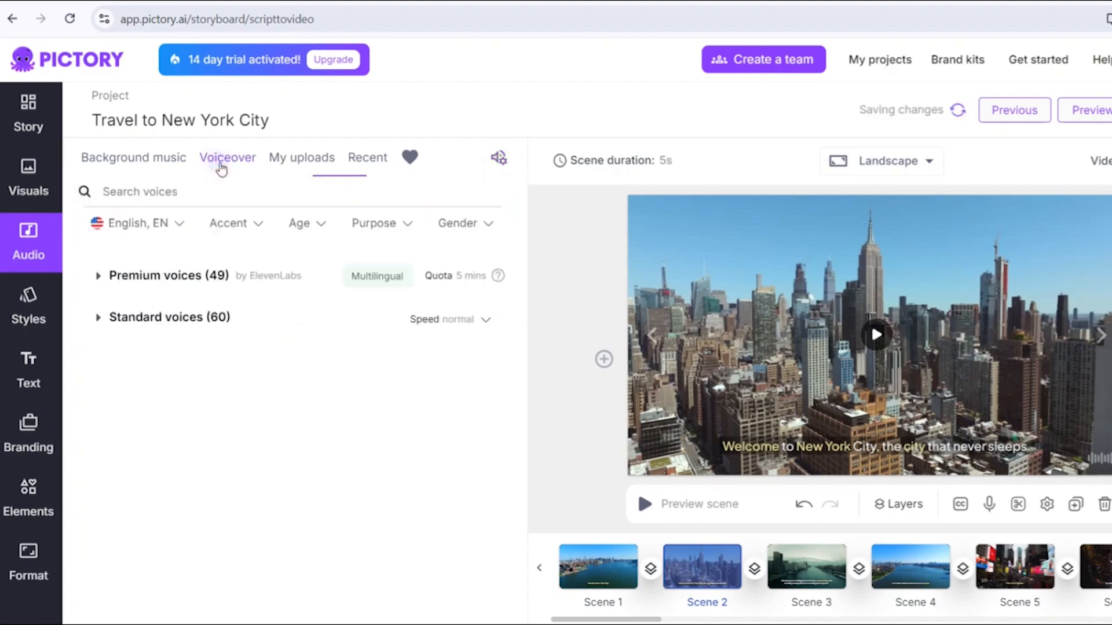
click(100, 319)
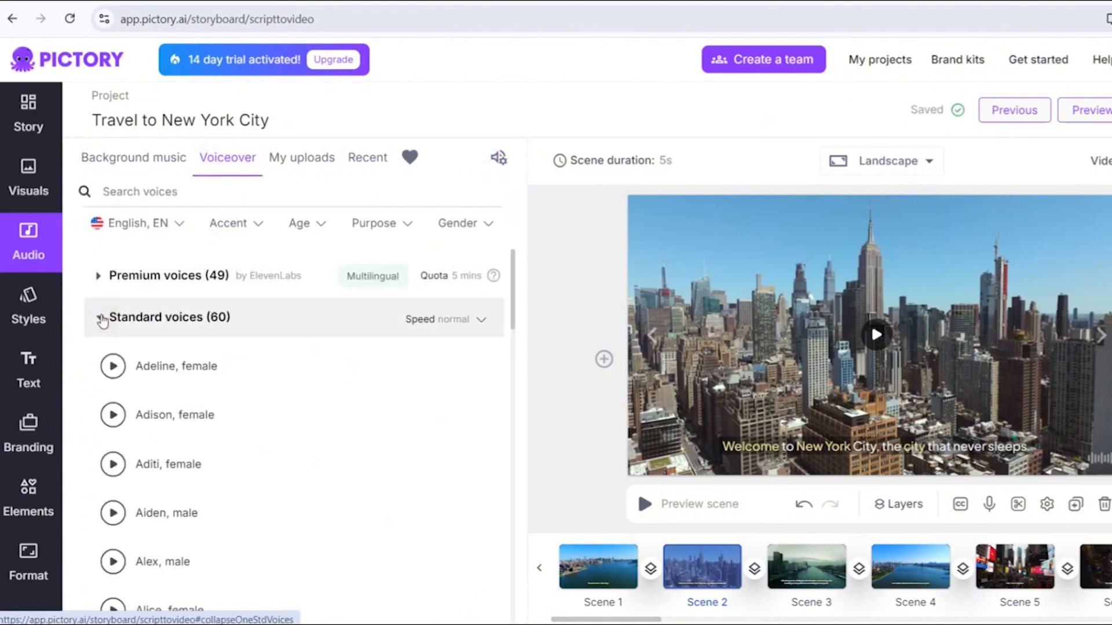
click(113, 367)
click(113, 371)
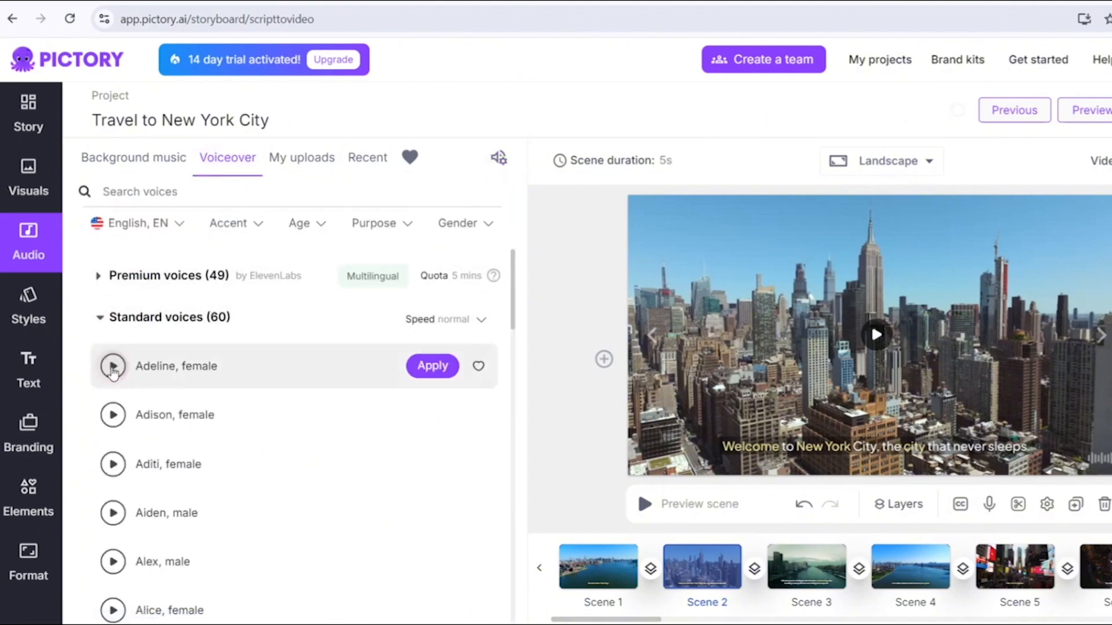
click(423, 369)
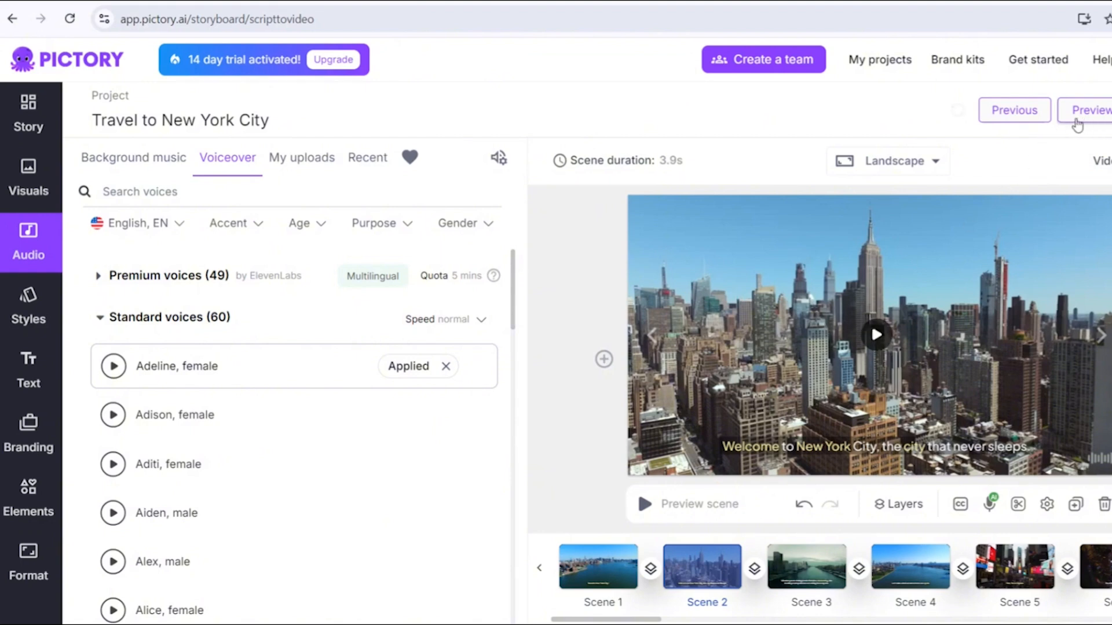
click(1077, 114)
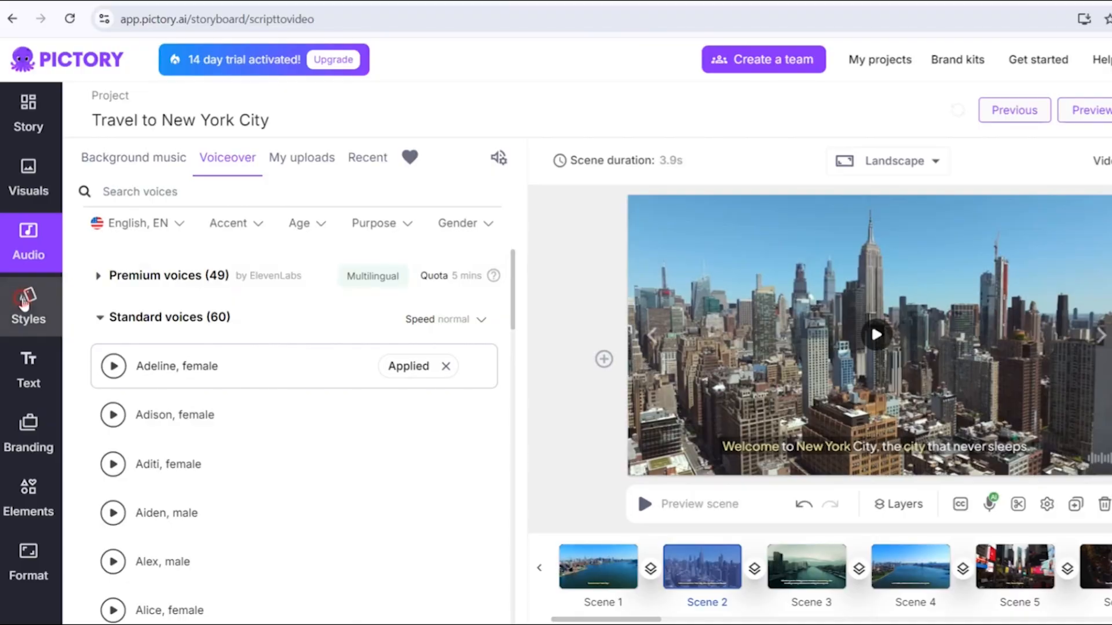
- Apply the Green comic text style to the captions of all scenes
click(23, 301)
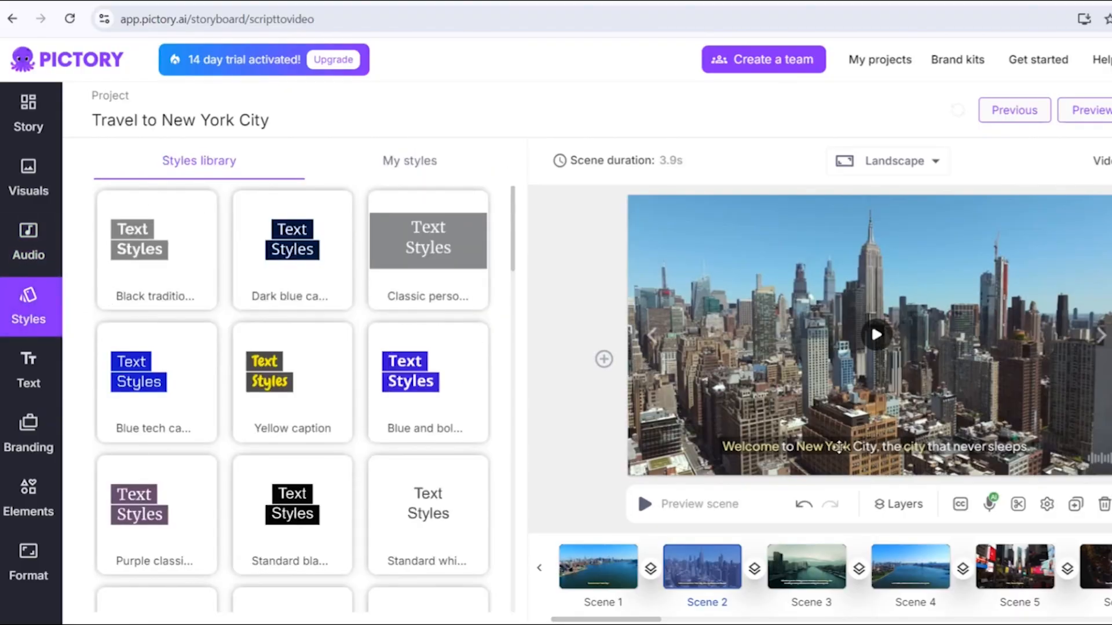
mouse_move(392, 397)
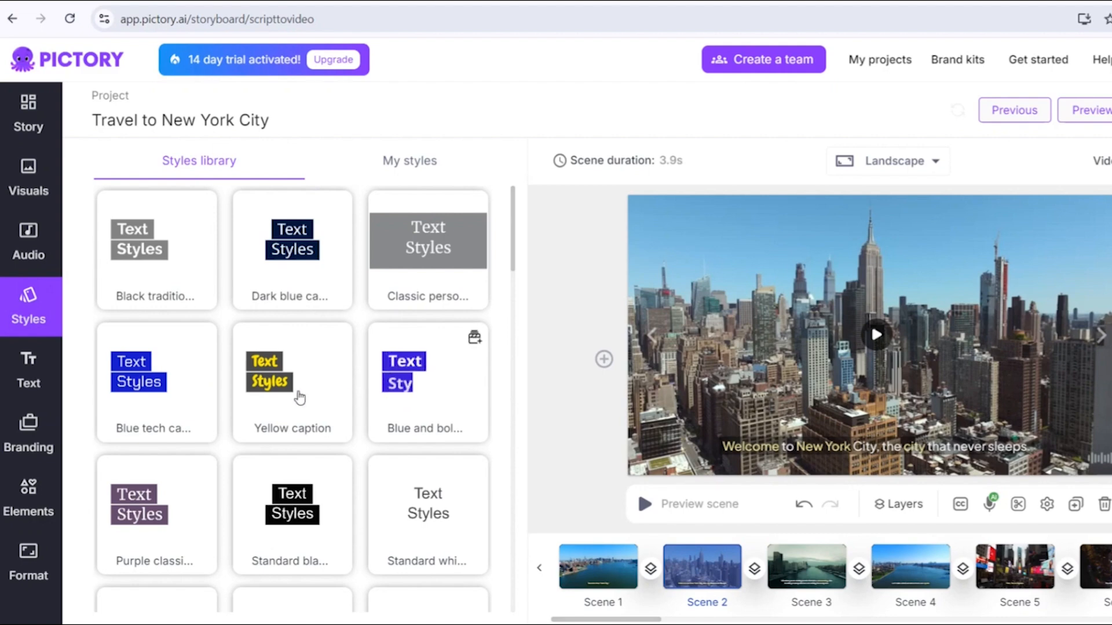
mouse_move(164, 397)
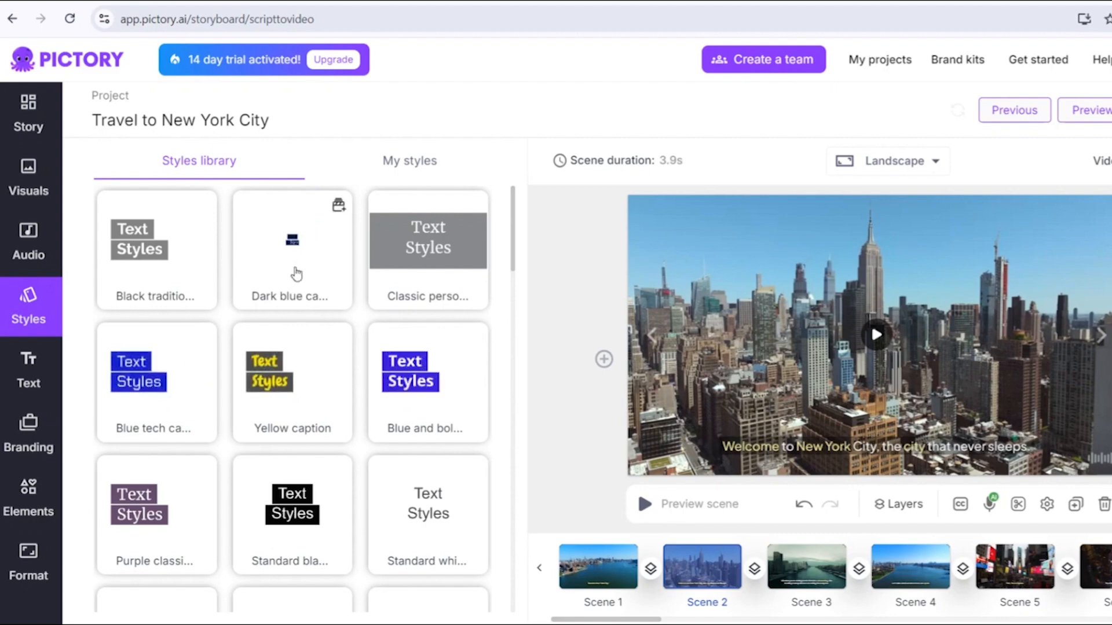
scroll(409, 362, down, 1)
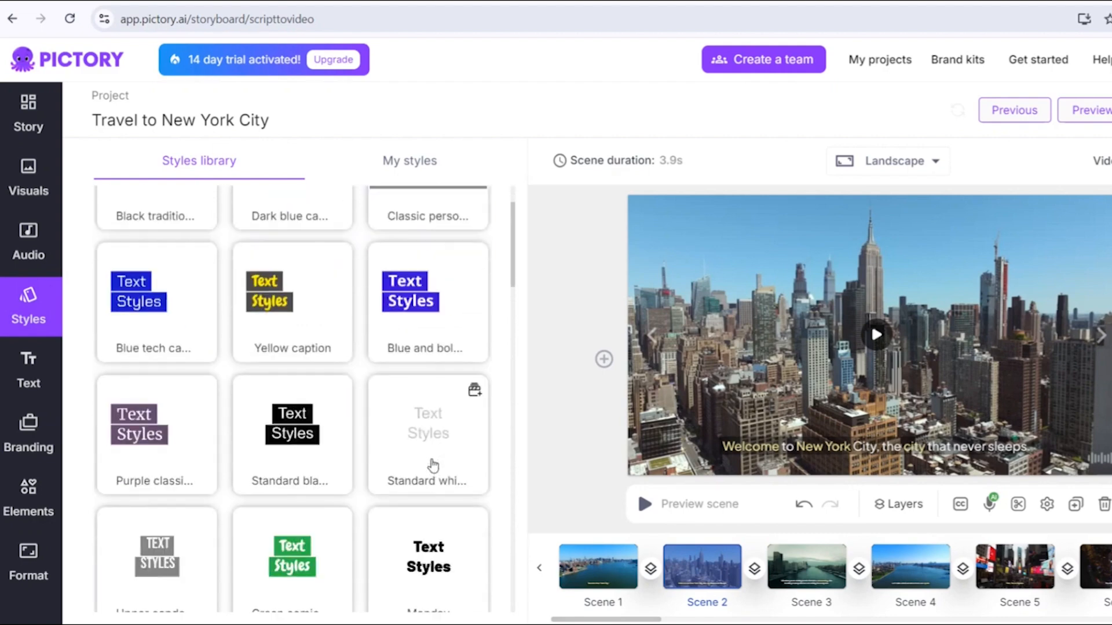
mouse_move(303, 442)
scroll(303, 458, down, 1)
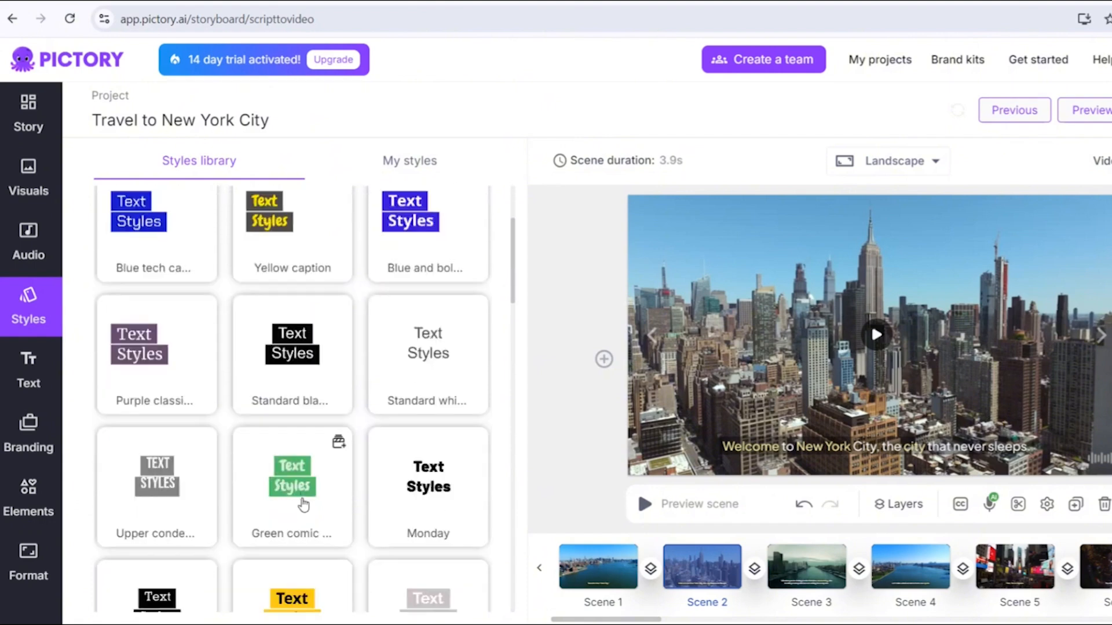
mouse_move(293, 488)
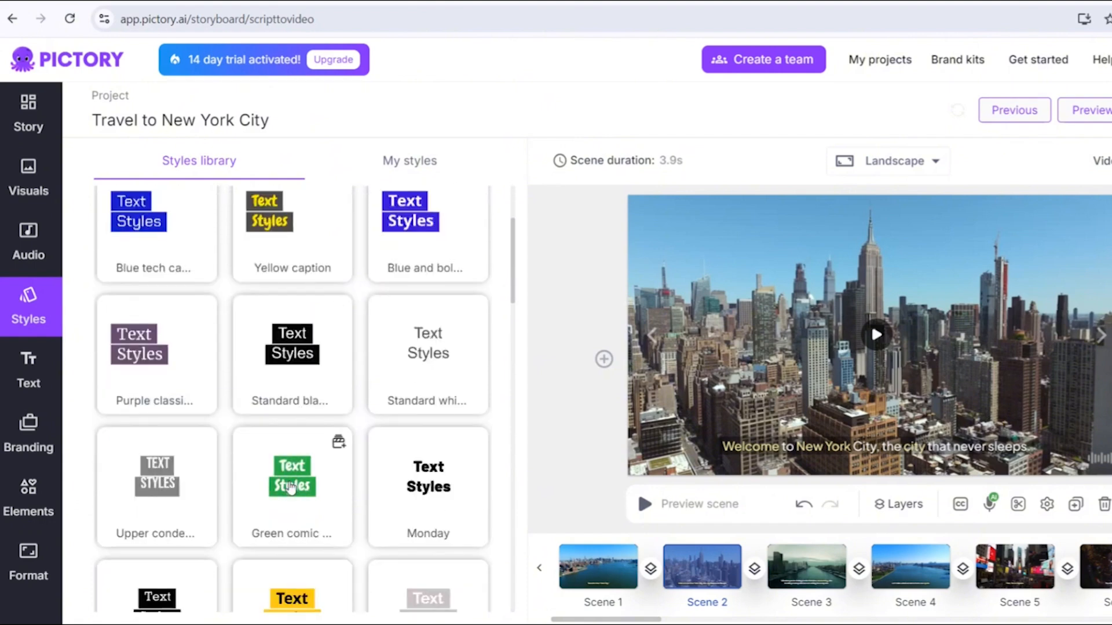
click(291, 488)
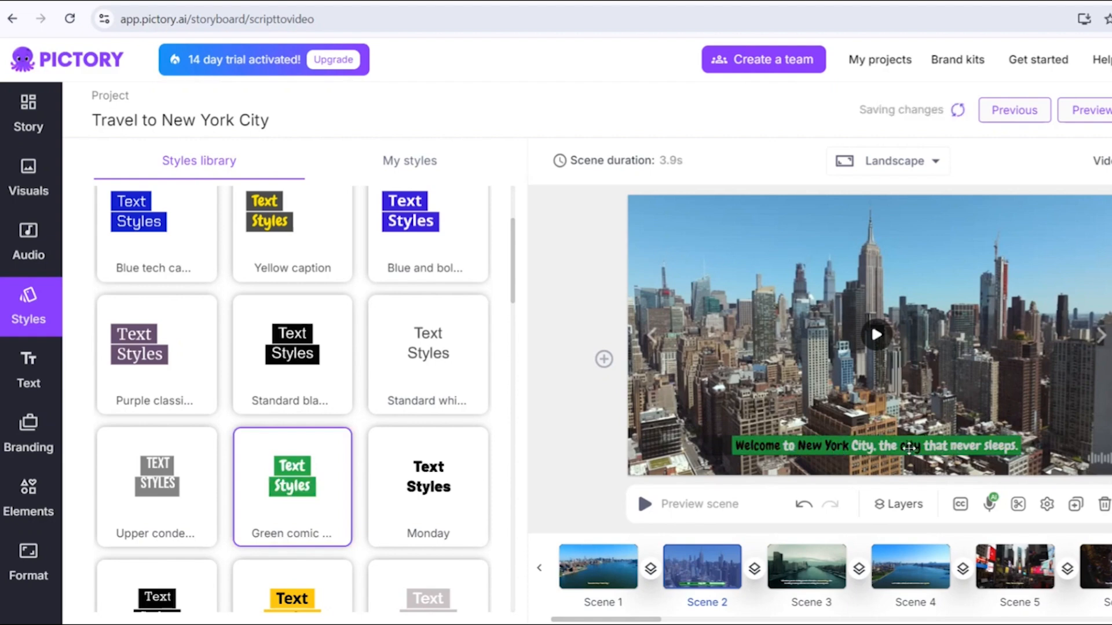
mouse_move(340, 447)
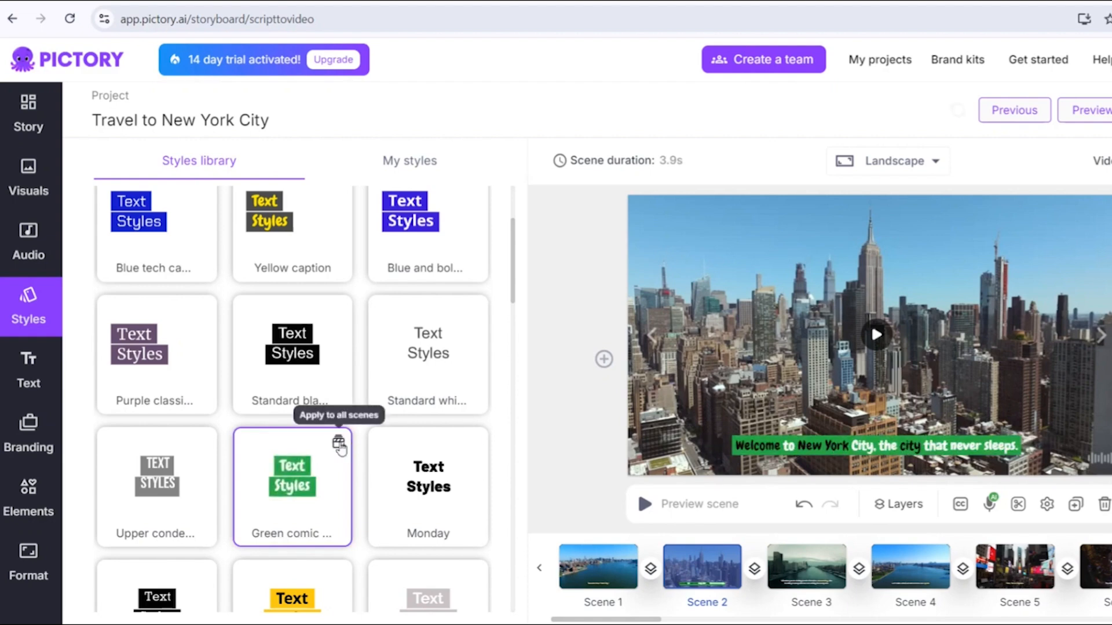
click(340, 447)
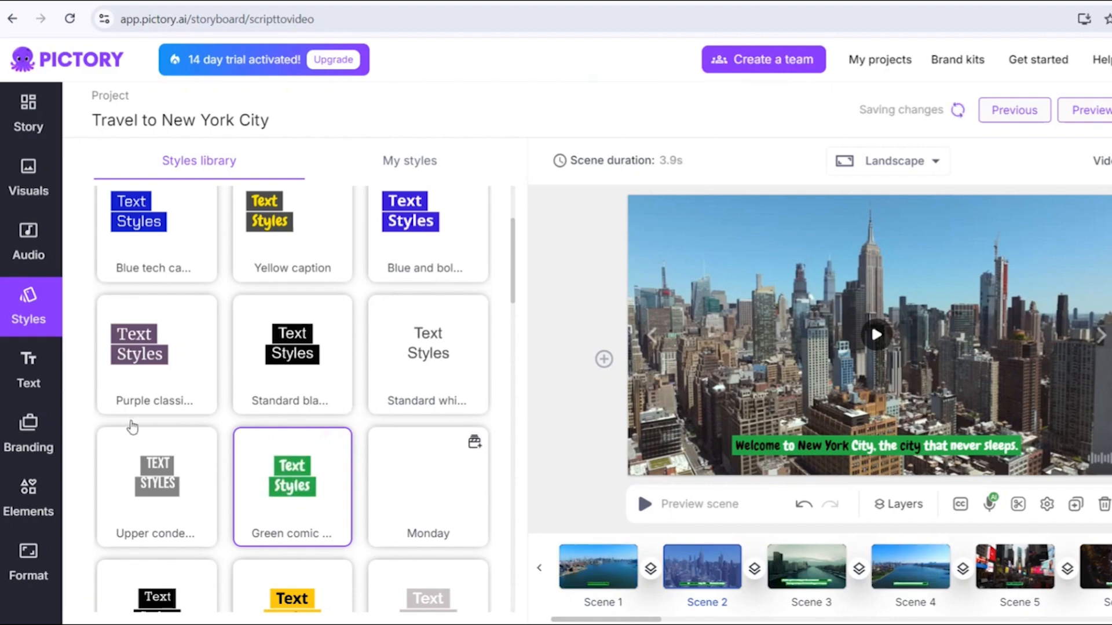
- Delete the caption text on Scene 1
click(35, 371)
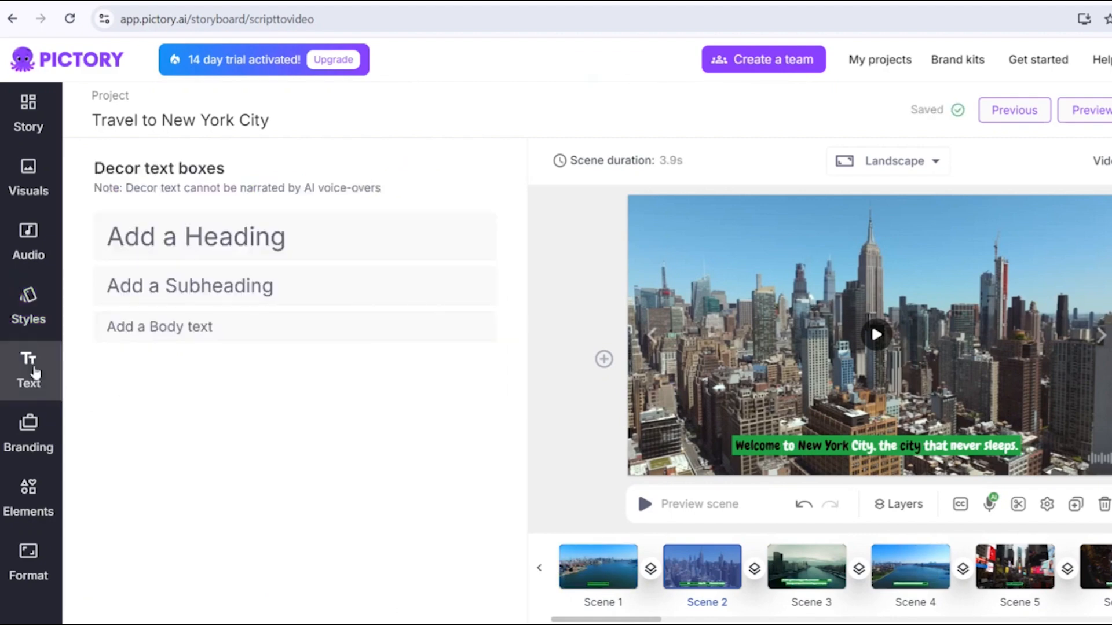
click(605, 569)
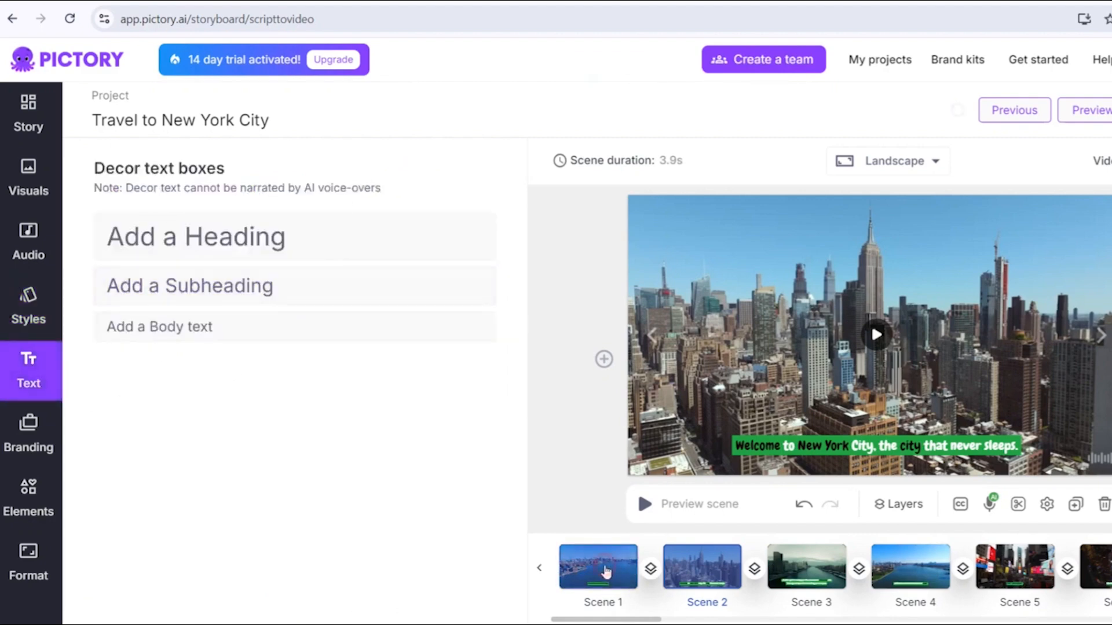
click(874, 445)
key(ctrl+c)
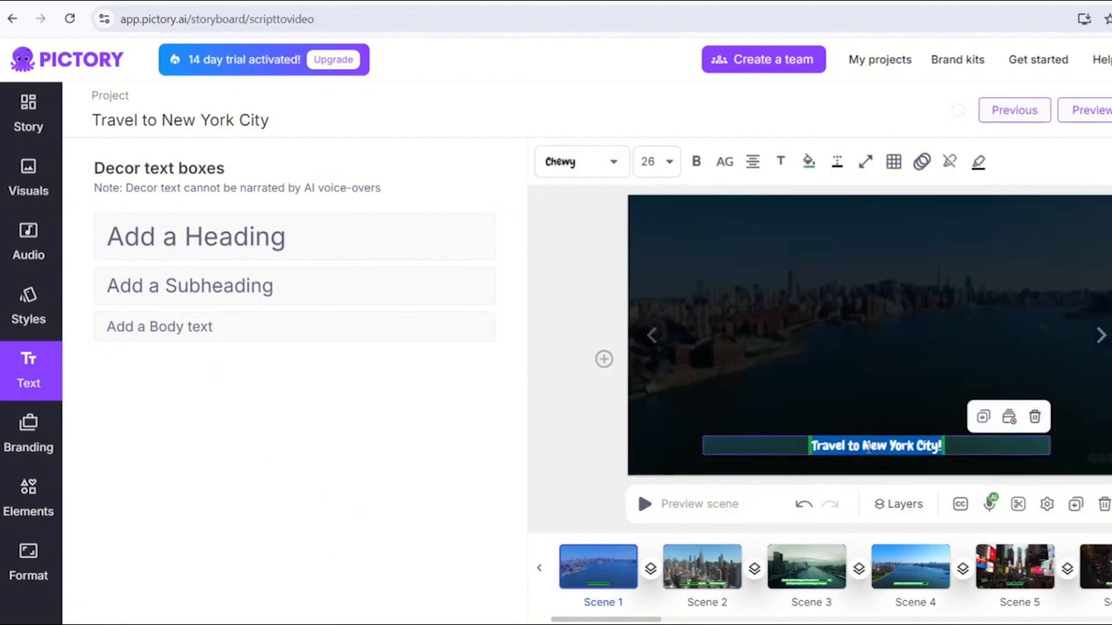
key(BackSpace)
- Add a heading to Scene 1 and paste 'Travel to New York City!' as its text
click(273, 238)
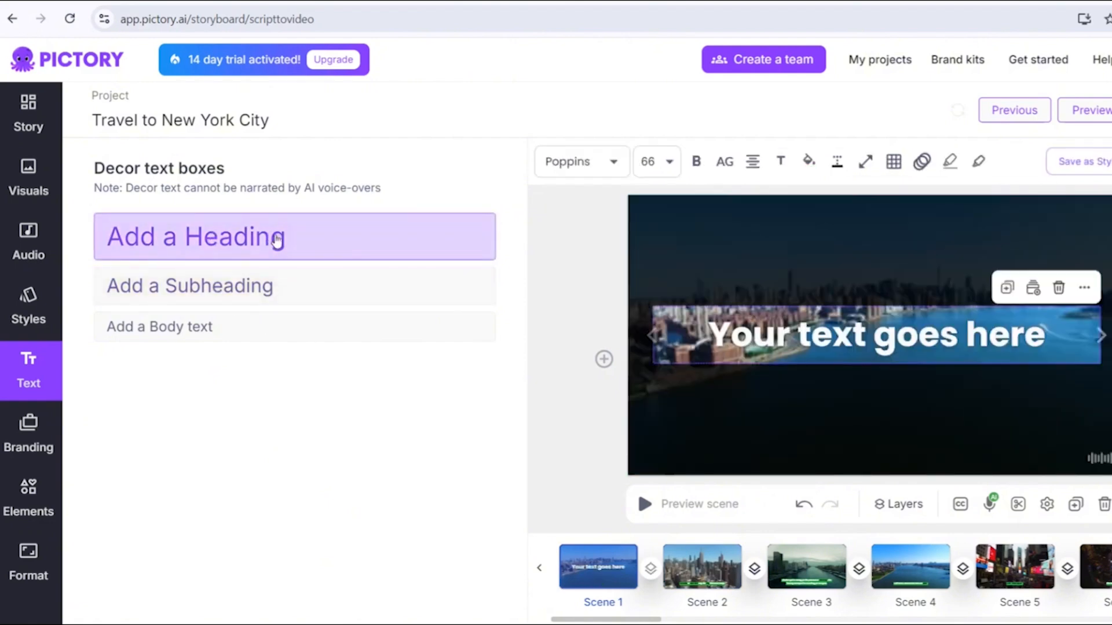
click(866, 346)
key(ctrl+v)
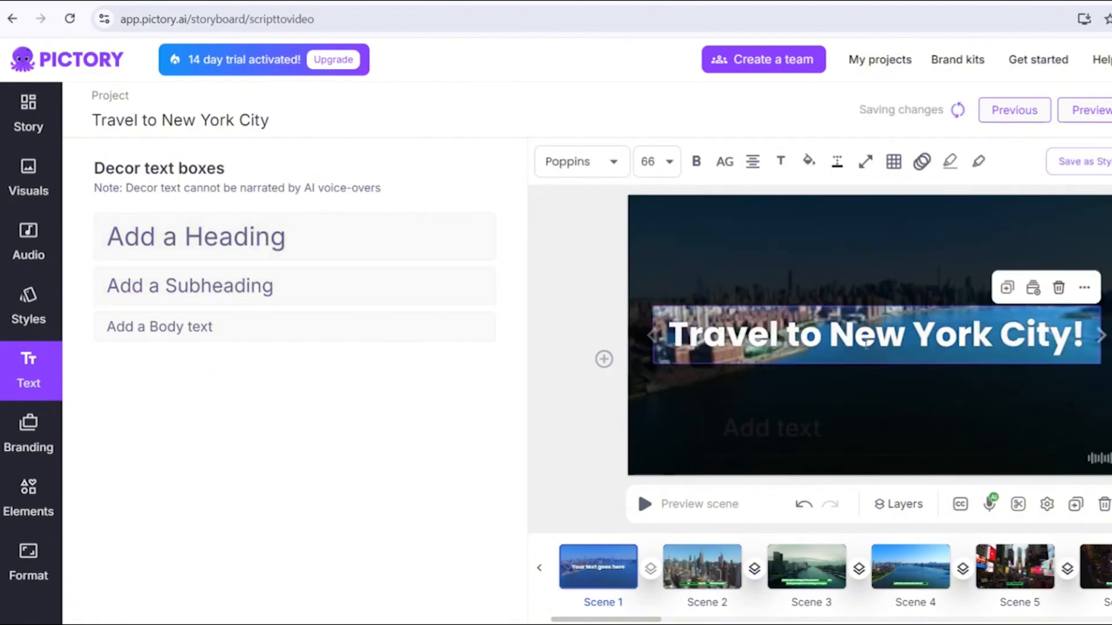
click(849, 383)
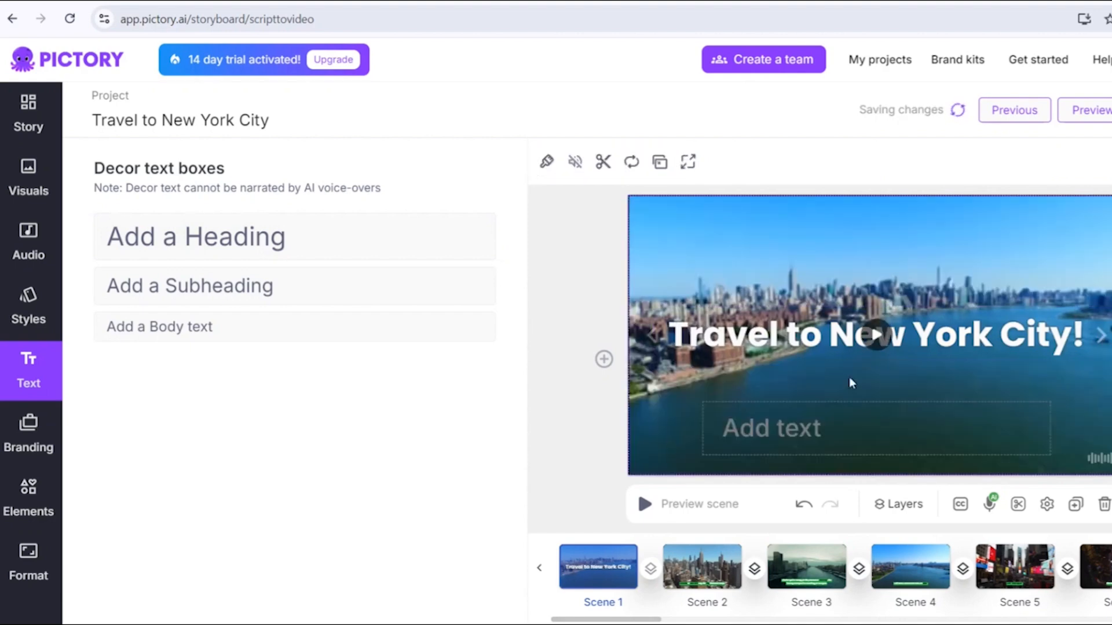
- Add a scribble shape element to Scene 1 and enlarge it behind the heading
click(29, 509)
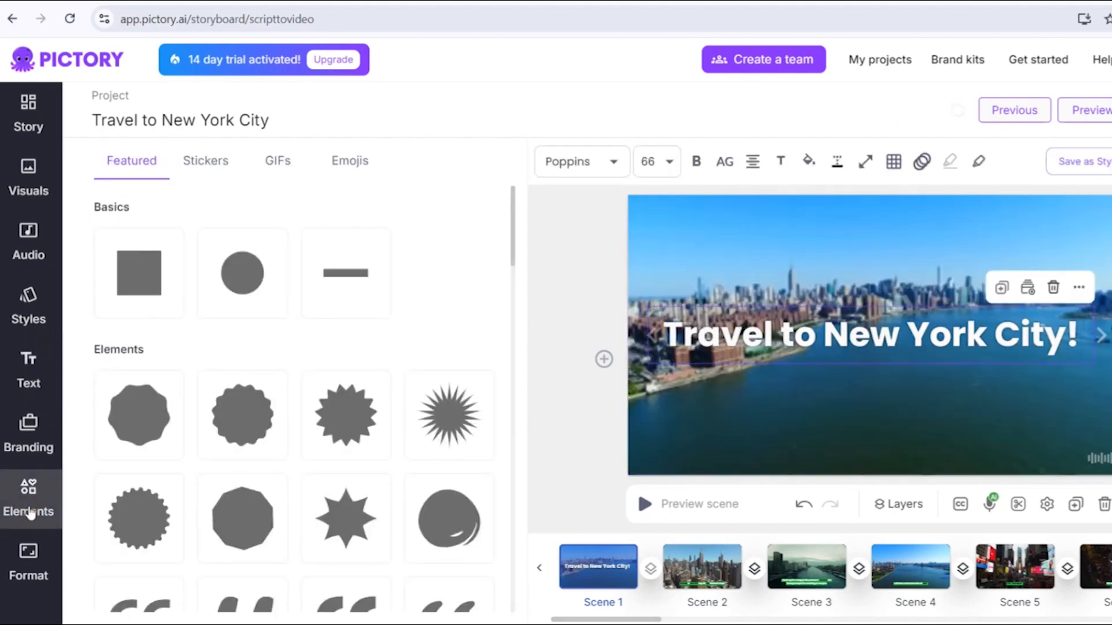
scroll(145, 475, down, 5)
scroll(145, 478, down, 8)
scroll(145, 478, down, 6)
scroll(145, 478, down, 3)
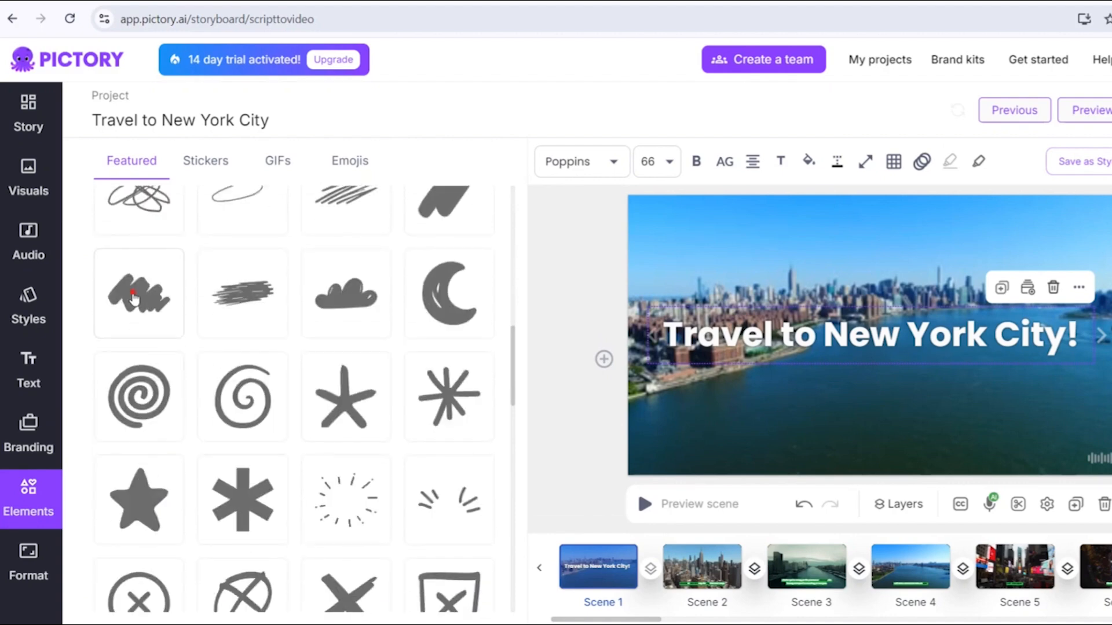
click(133, 298)
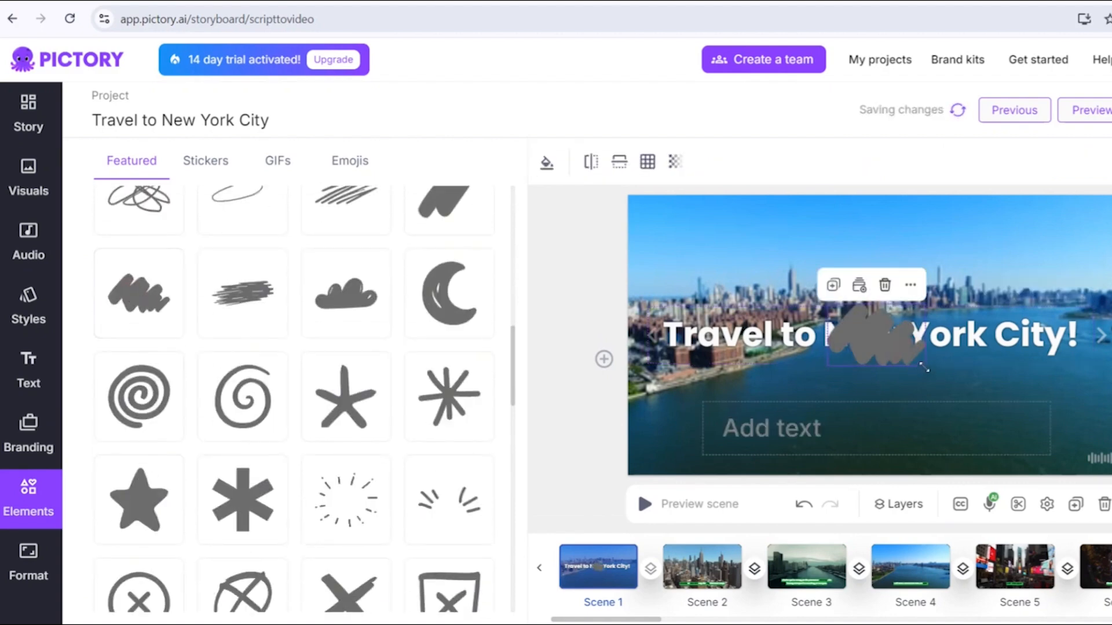
drag(967, 405, 1023, 449)
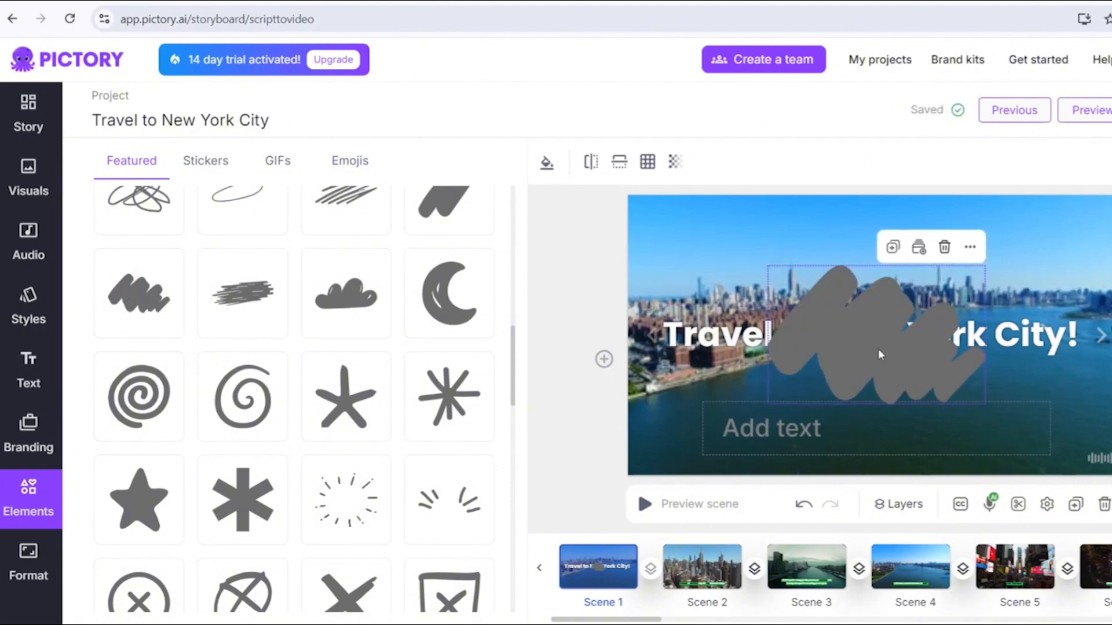
- Set the scribble's opacity to 42% and its fill colour to white
click(675, 162)
mouse_move(697, 209)
mouse_down()
mouse_move(629, 226)
mouse_move(656, 218)
mouse_up()
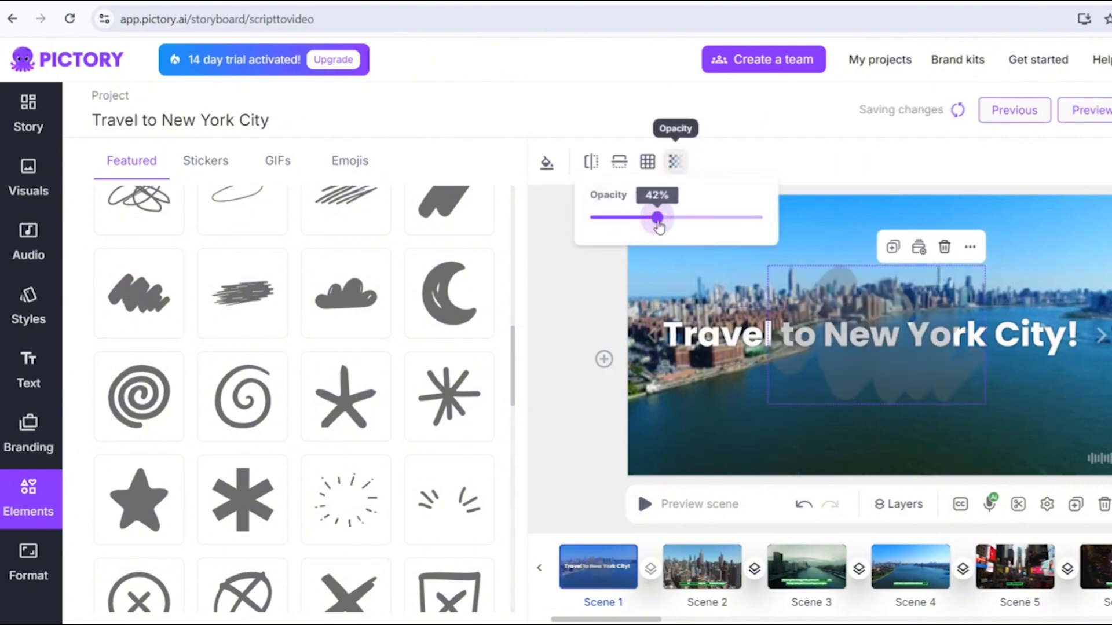
click(546, 164)
click(531, 227)
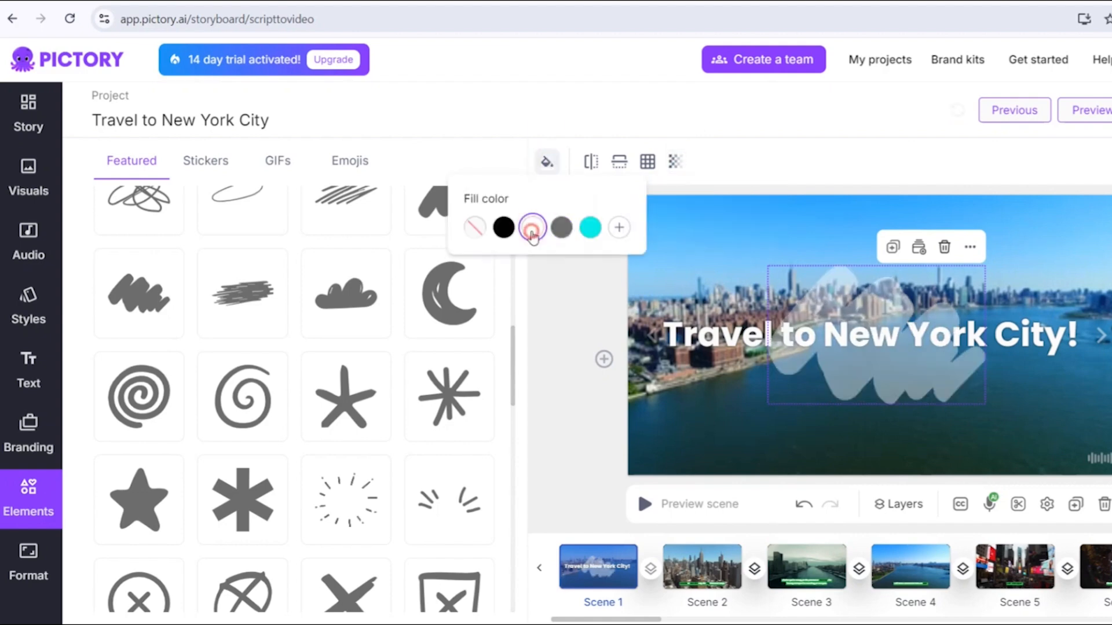
- Try the 9:16 Portrait and 1:1 Square aspect ratios, previewing Scenes 2 and 4 in portrait
click(544, 343)
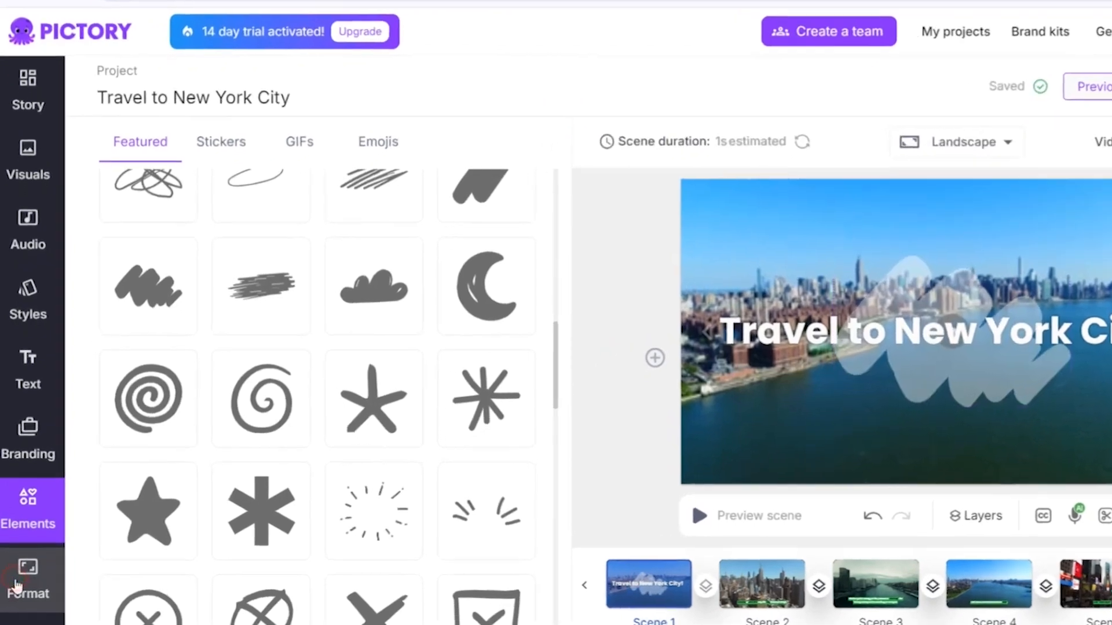
click(13, 567)
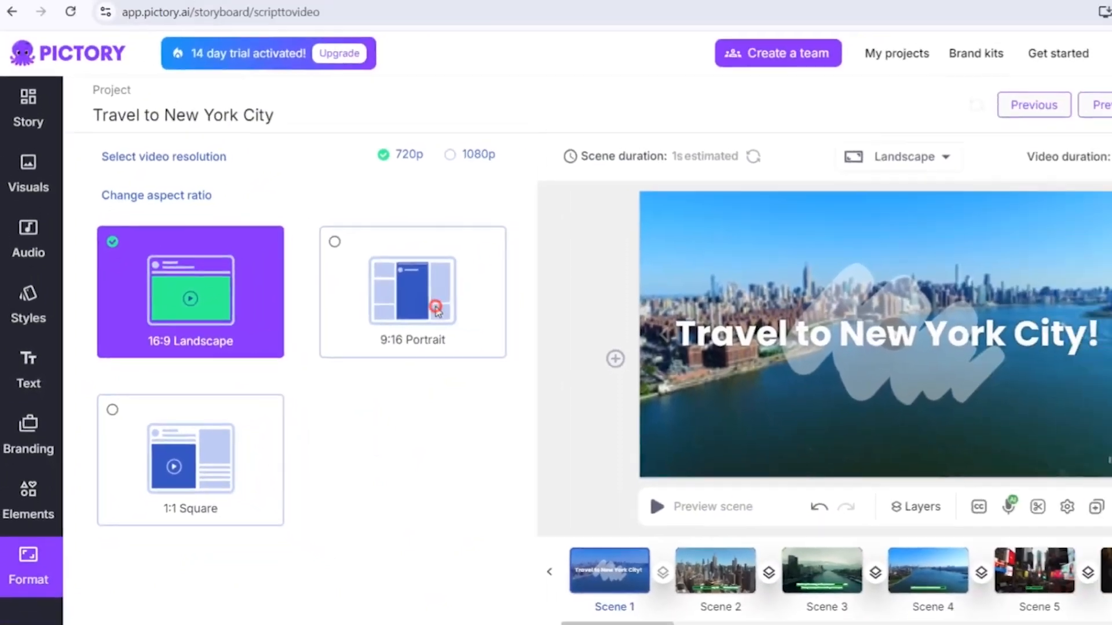
click(412, 323)
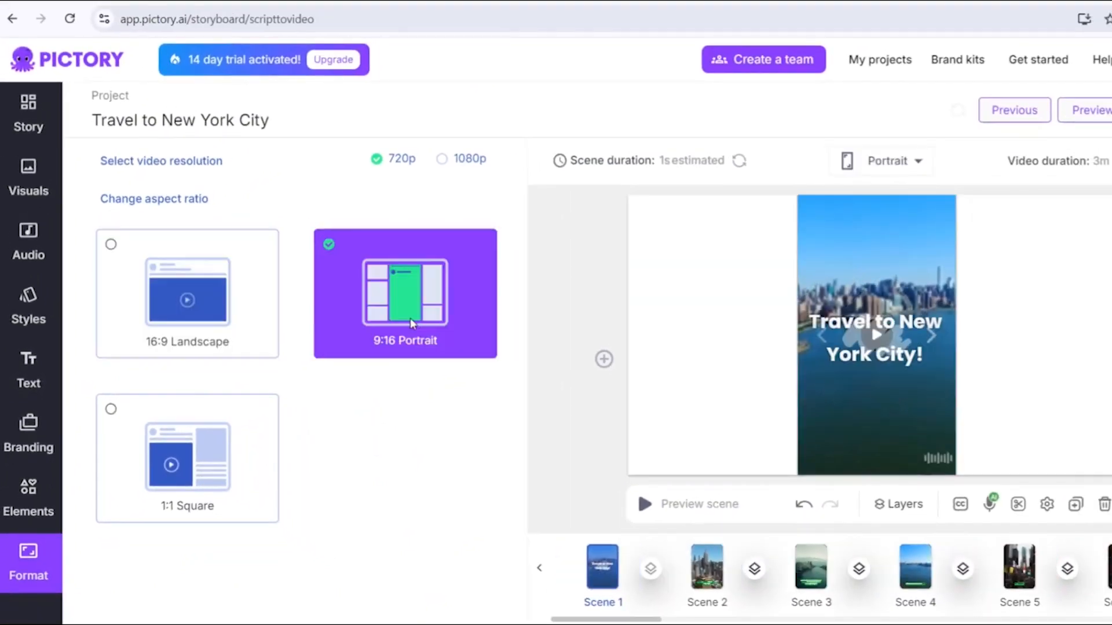
click(718, 576)
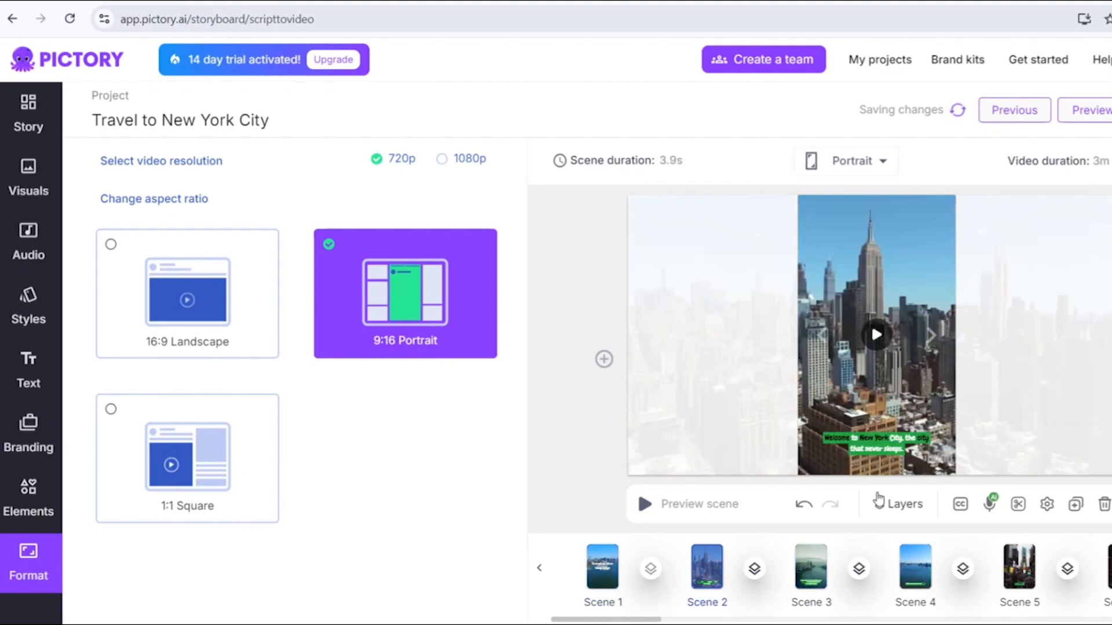
click(916, 570)
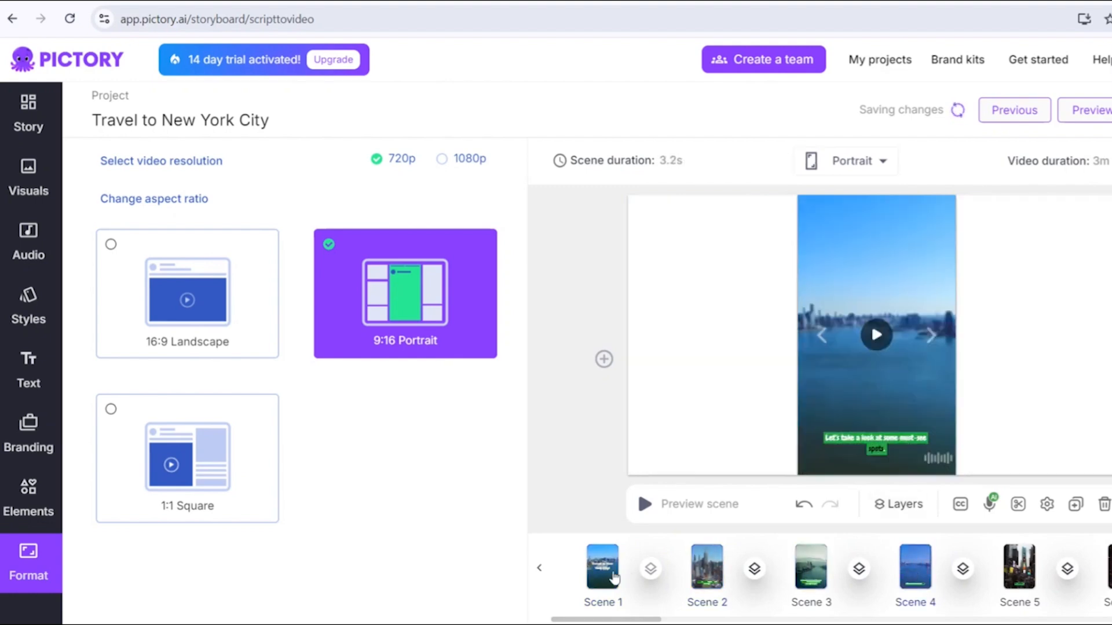
click(200, 475)
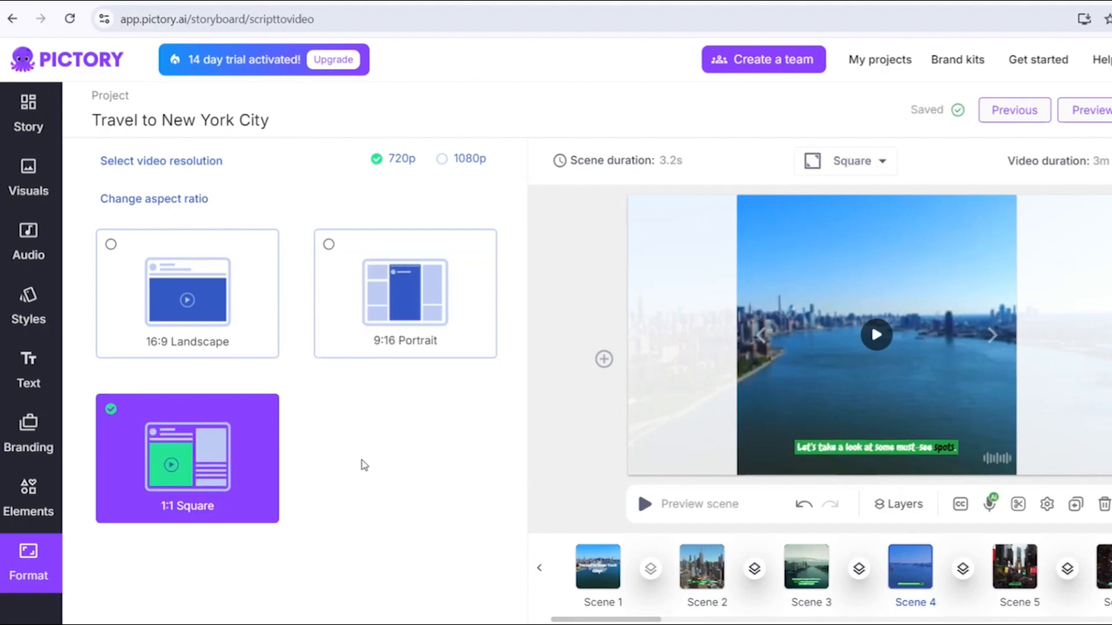
- Set the video to the 16:9 Landscape aspect ratio with 1080p resolution
click(219, 287)
click(442, 160)
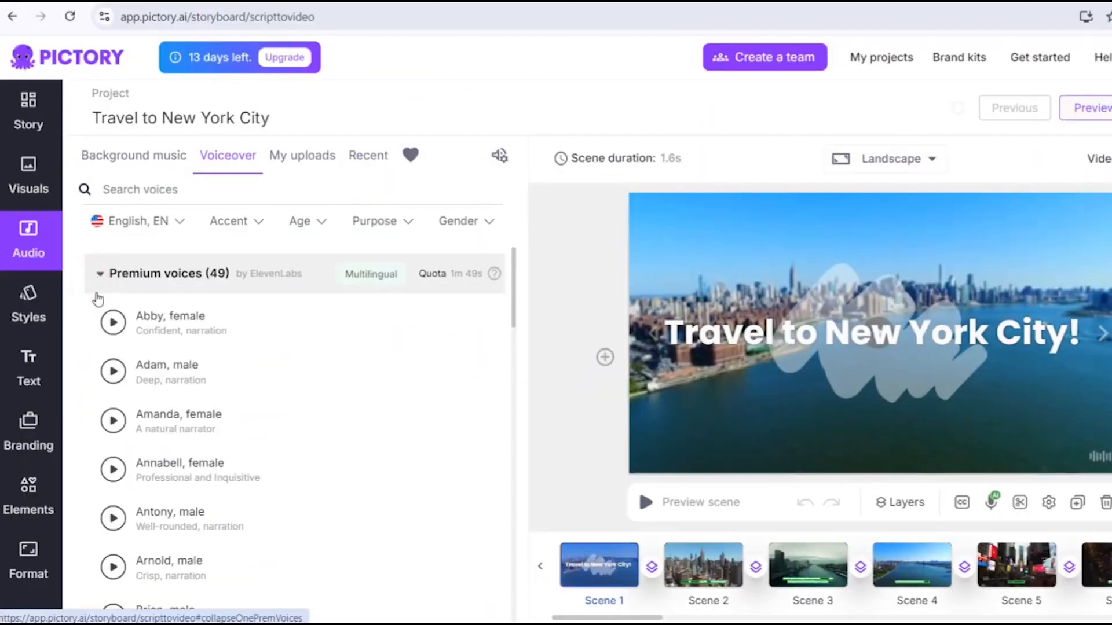
- Browse the list of standard voiceover voices
scroll(137, 373, down, 20)
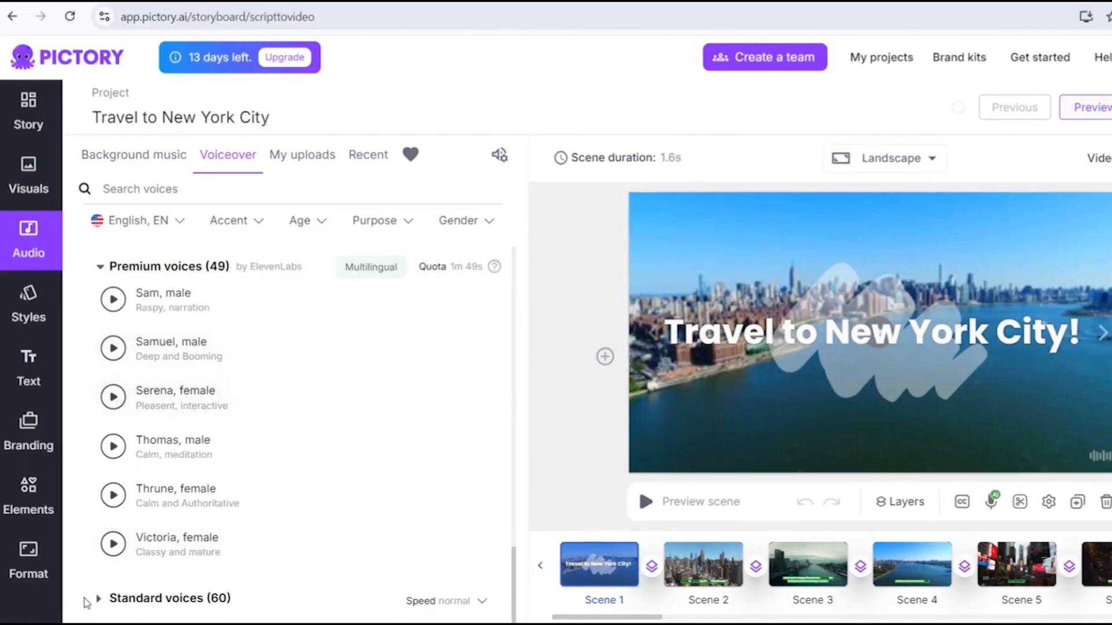
click(99, 598)
scroll(134, 521, down, 10)
scroll(142, 514, down, 5)
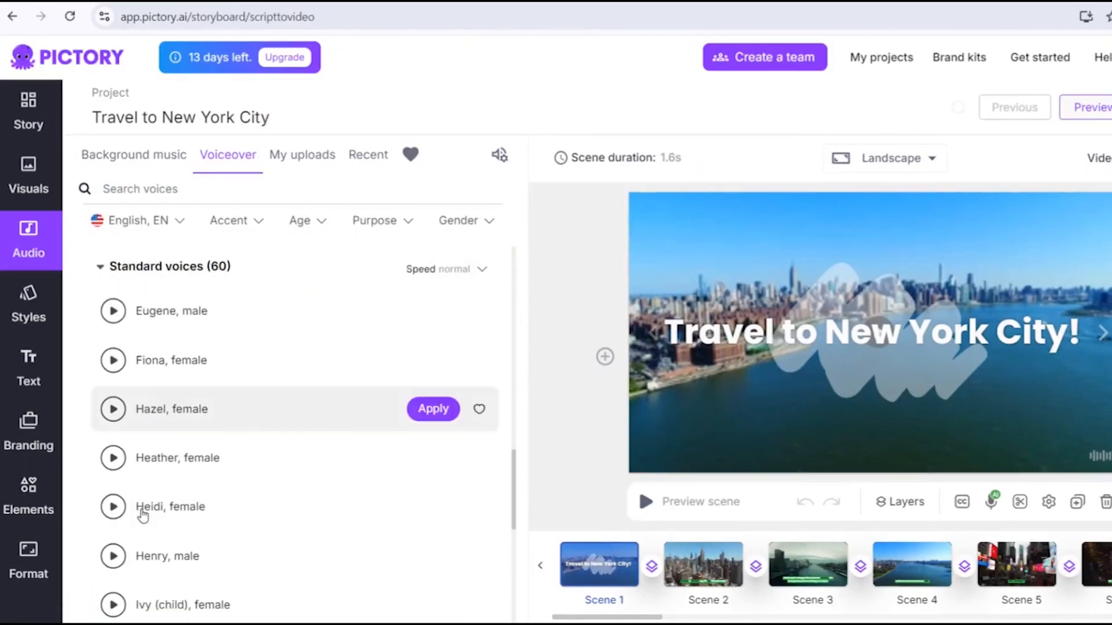
scroll(122, 394, up, 15)
click(101, 267)
- Preview the Amanda and Adam premium voices and scroll on through the standard voices
scroll(101, 342, up, 5)
scroll(103, 328, up, 10)
click(113, 420)
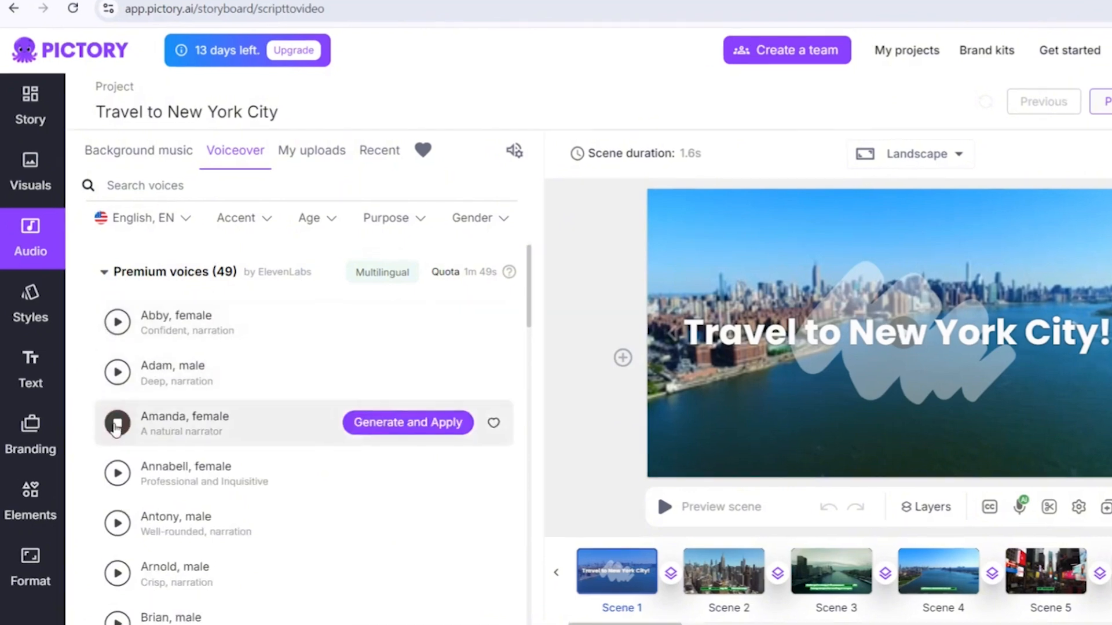
click(118, 374)
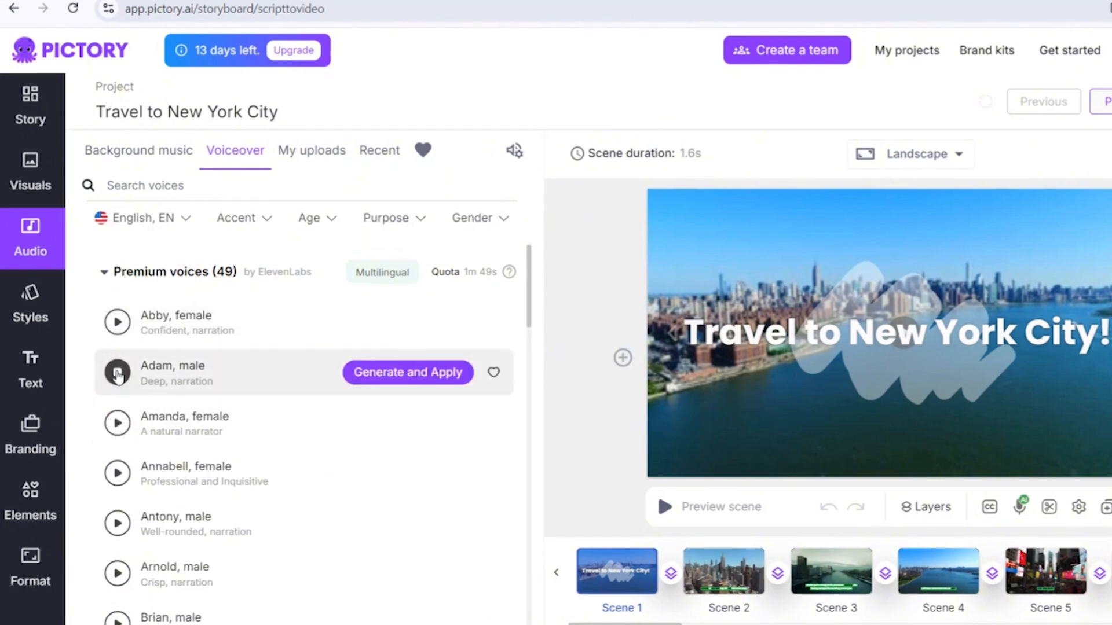
scroll(118, 348, down, 15)
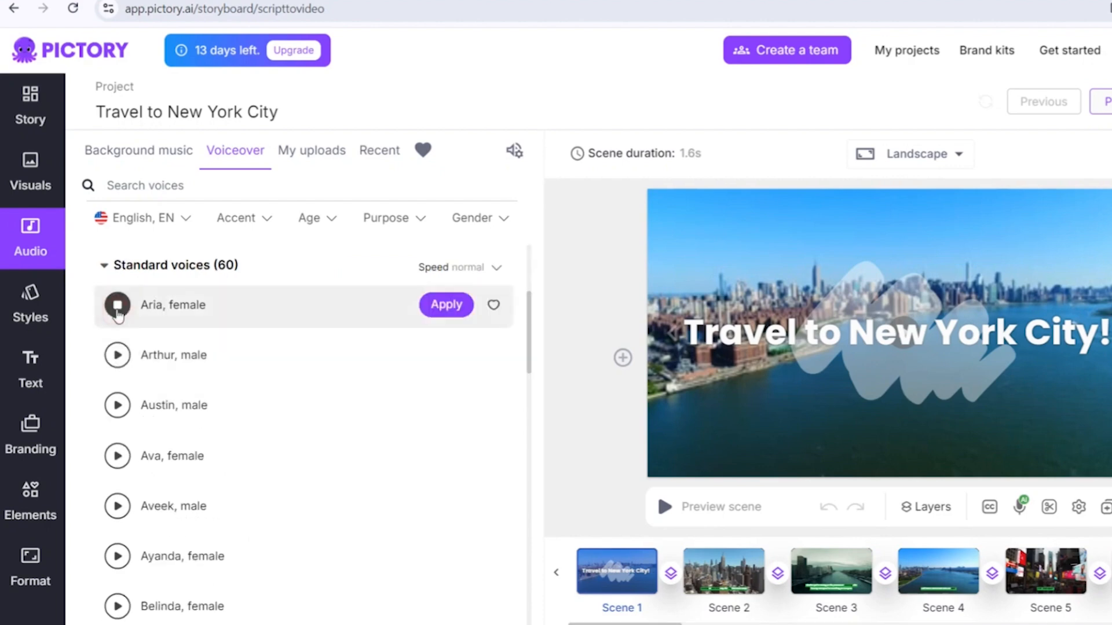